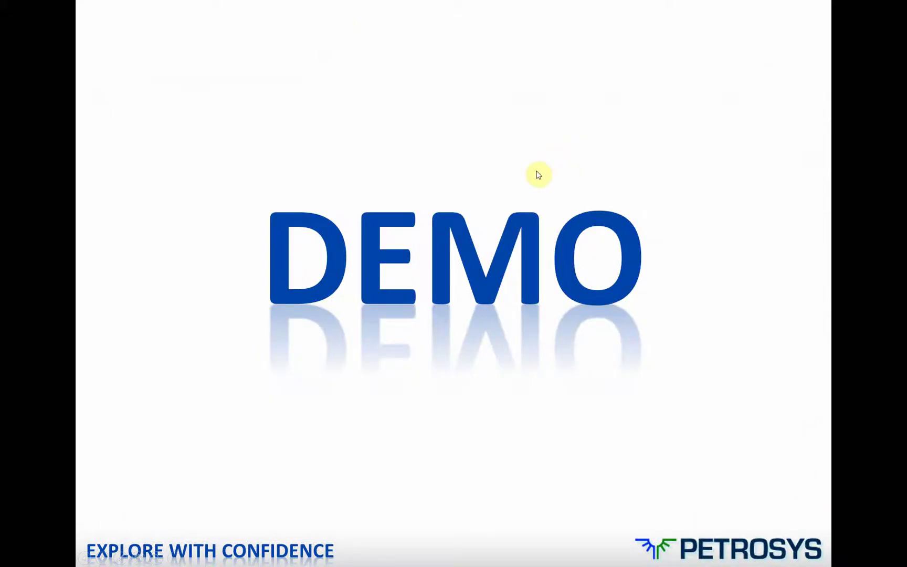
Leave the slideshow for Petrosys, display the TWT grid and TWTextent polygon on the map, and hide the 2D seismic.
key(Escape)
mouse_move(189, 560)
click(231, 512)
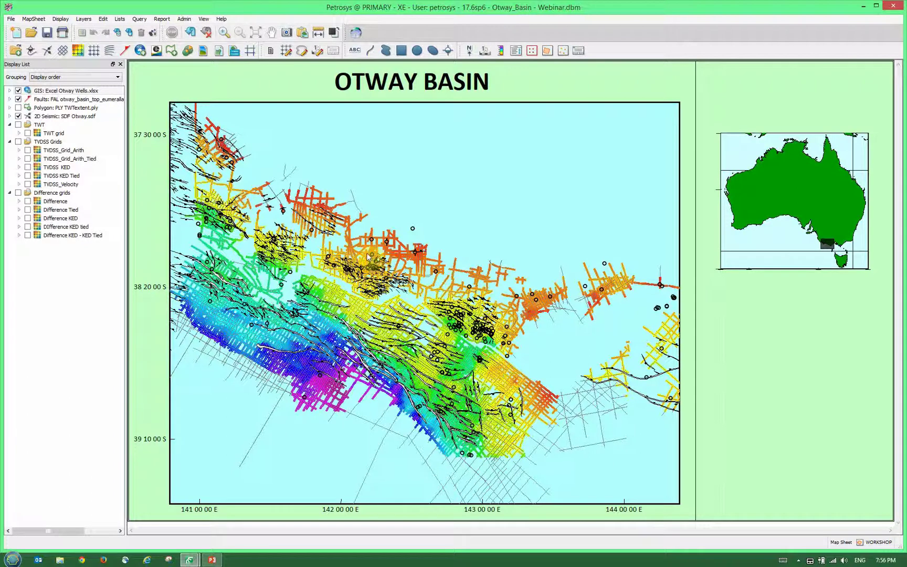
click(18, 125)
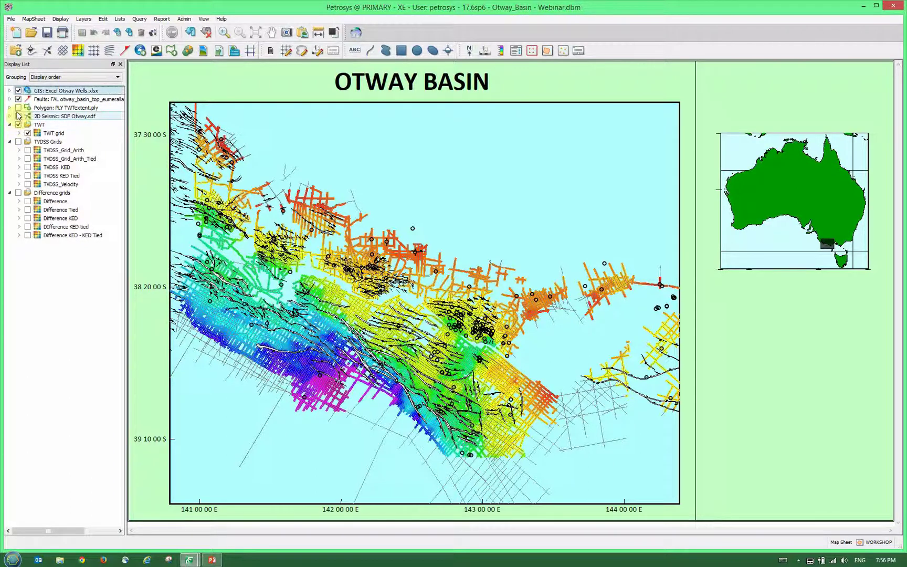
click(18, 108)
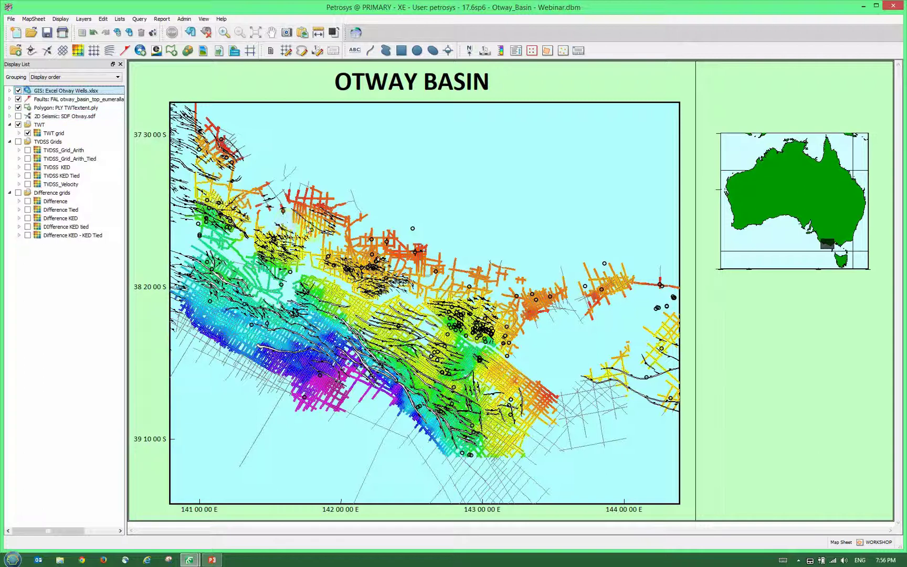
click(190, 32)
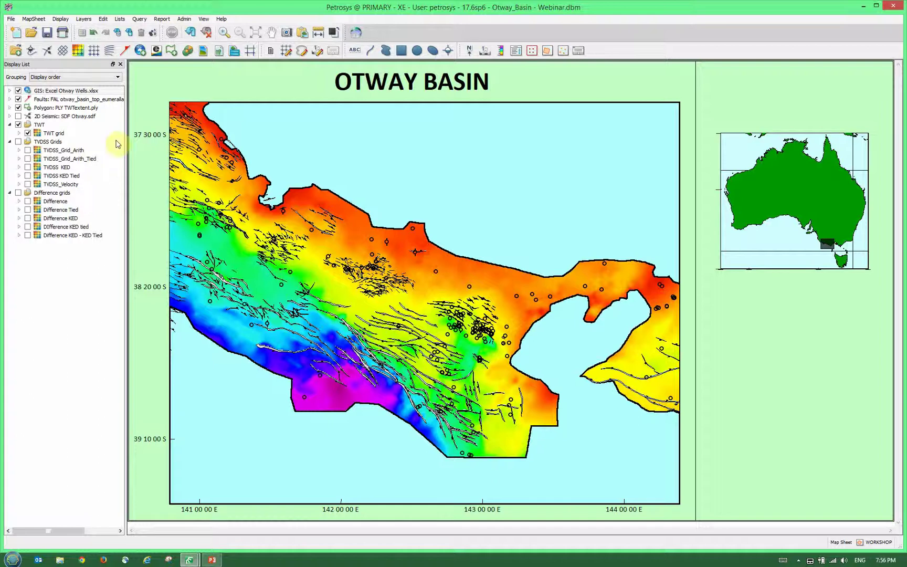
Examine the well data columns of the Excel Otway Wells layer, including its Eumerella TVDSS values.
click(67, 91)
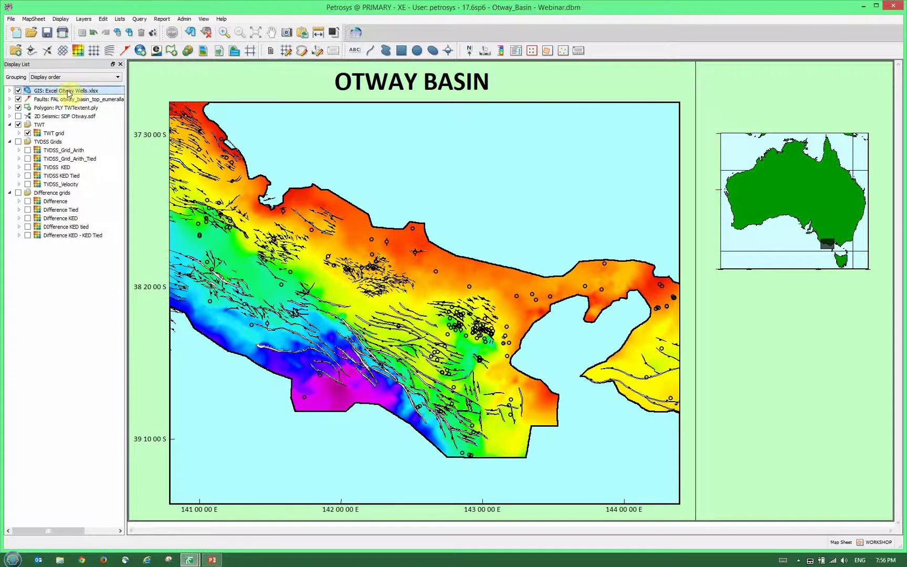
double_click(68, 92)
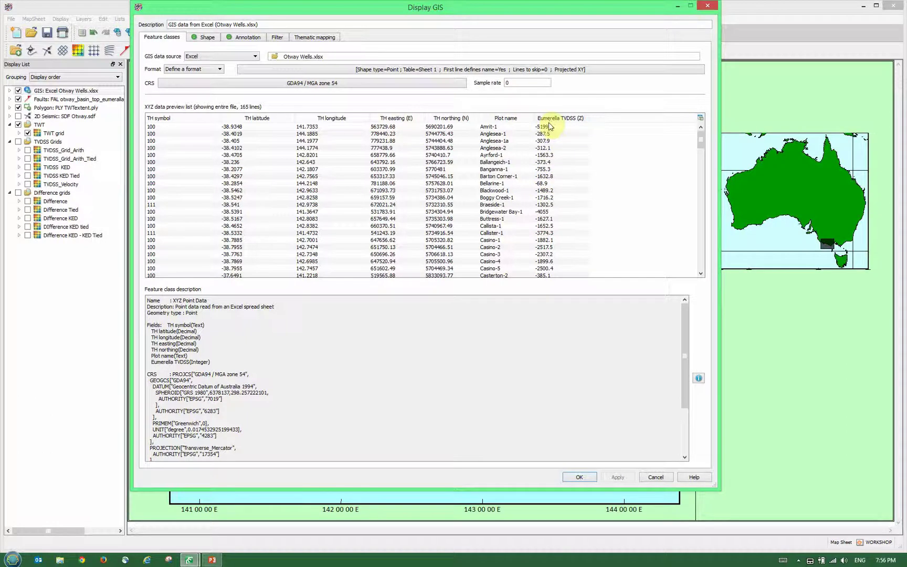
click(707, 6)
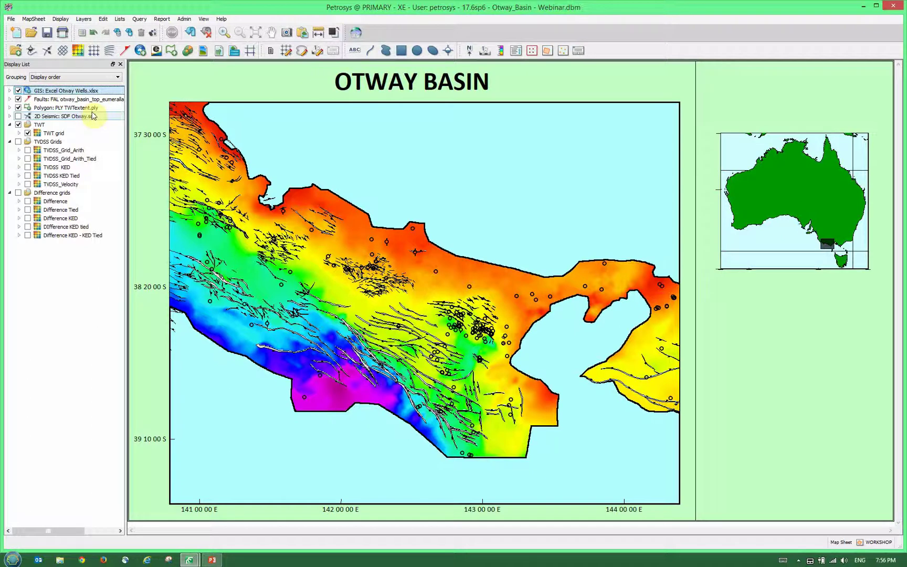
Load the Excel Otway Wells layer for spatial editing and start a back interpolation on it.
right_click(85, 92)
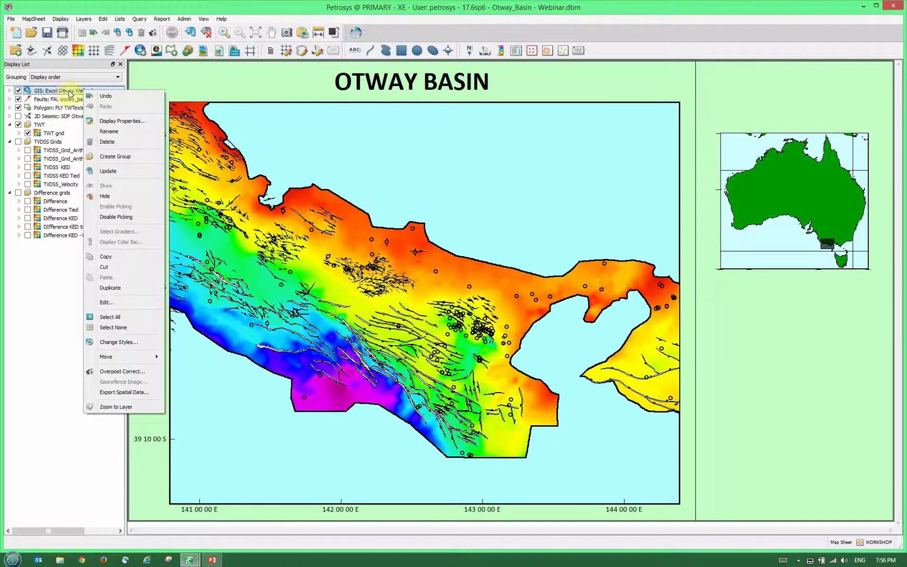
click(107, 303)
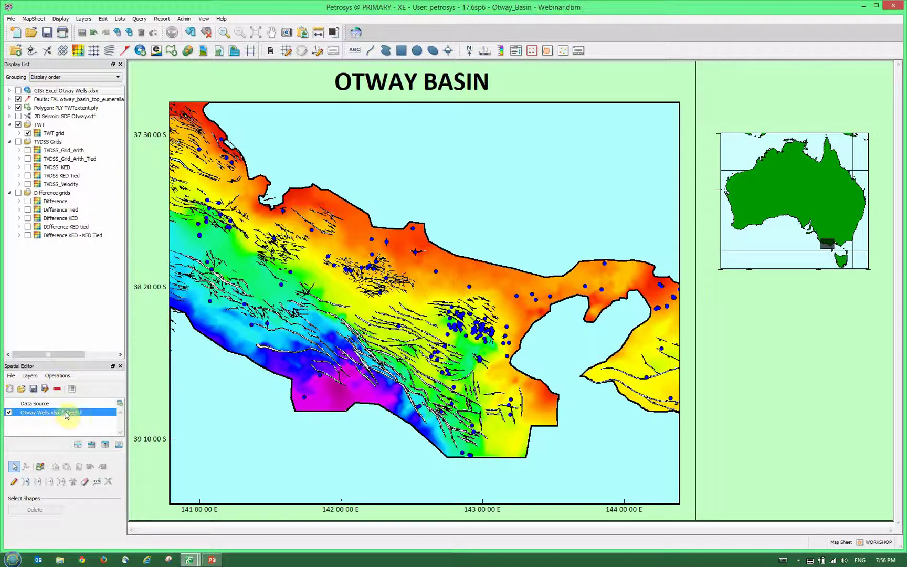
click(58, 377)
click(72, 393)
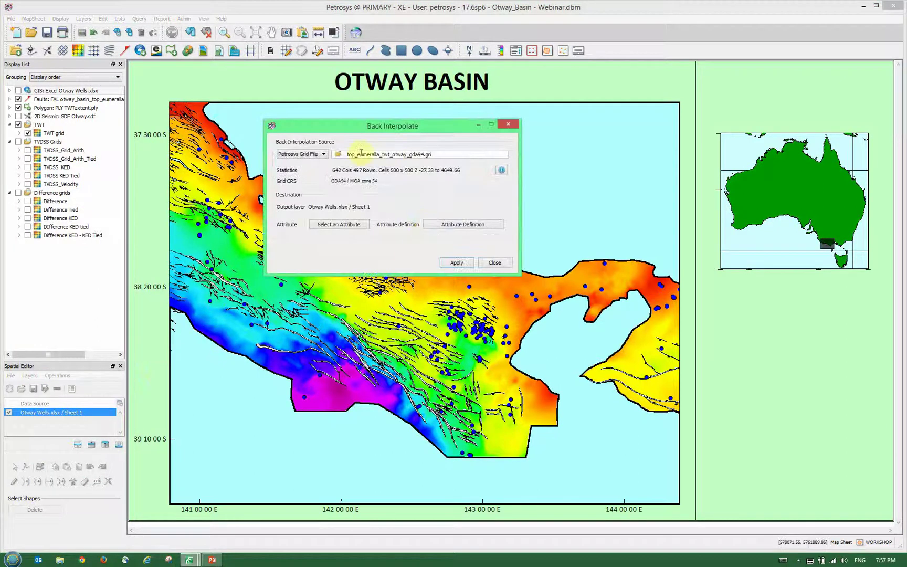
Add a decimal attribute named TWT to the Otway Wells layer's attribute definition.
click(453, 227)
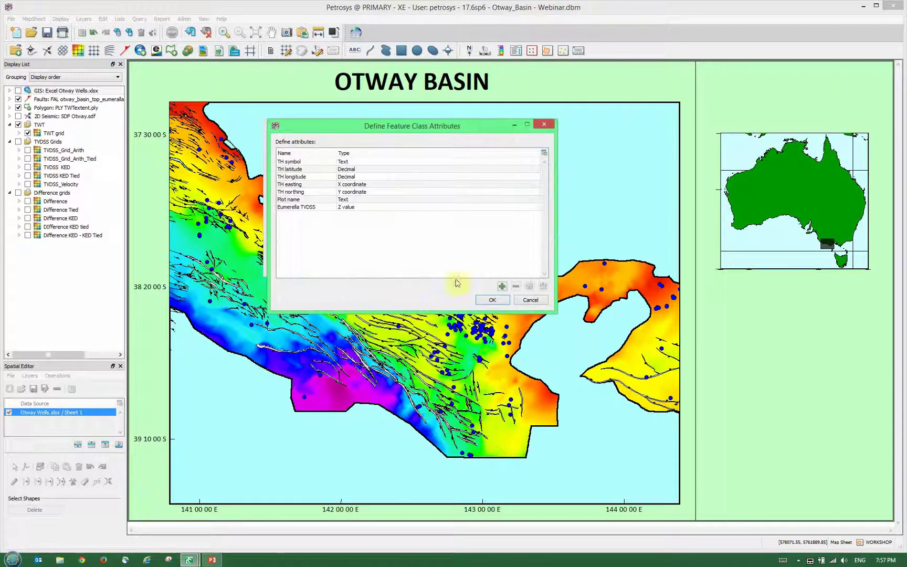
click(502, 287)
click(304, 216)
text(TWT)
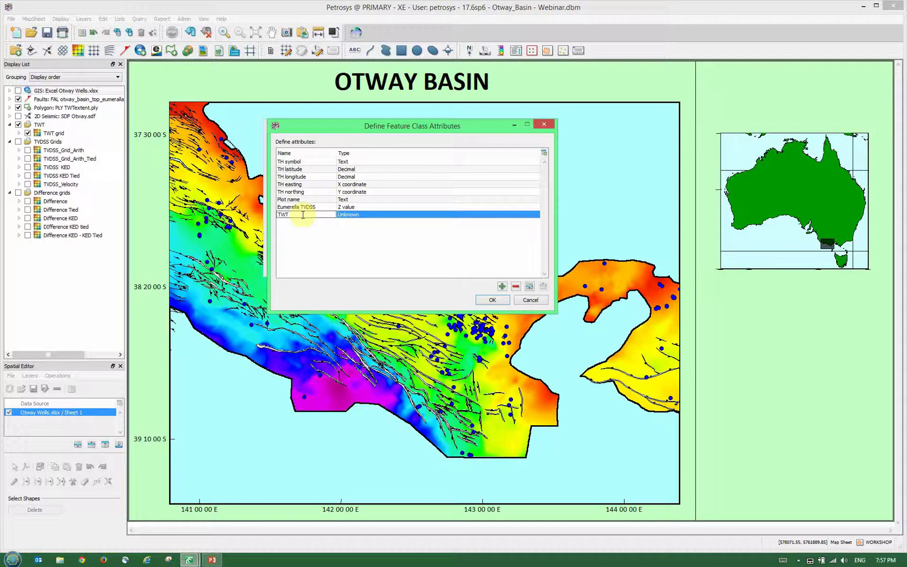
click(346, 215)
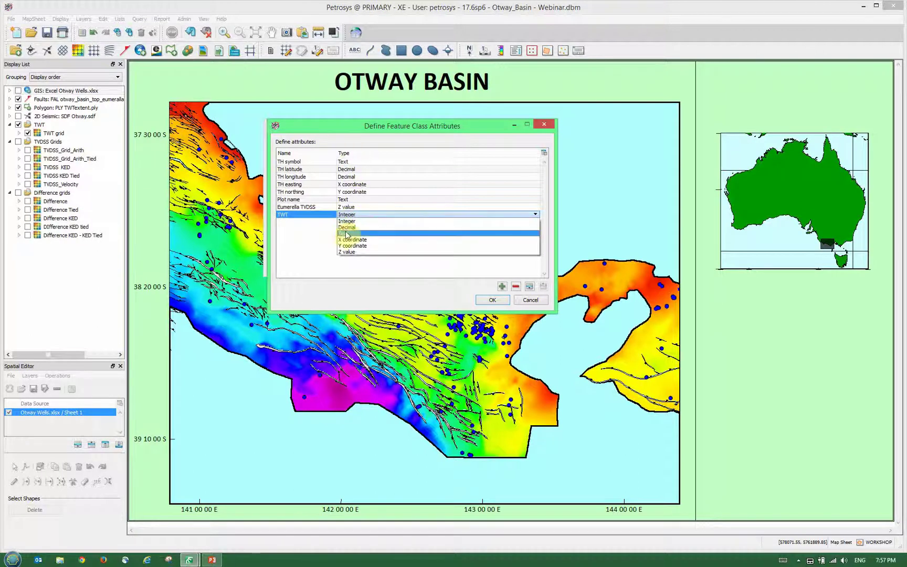
click(352, 229)
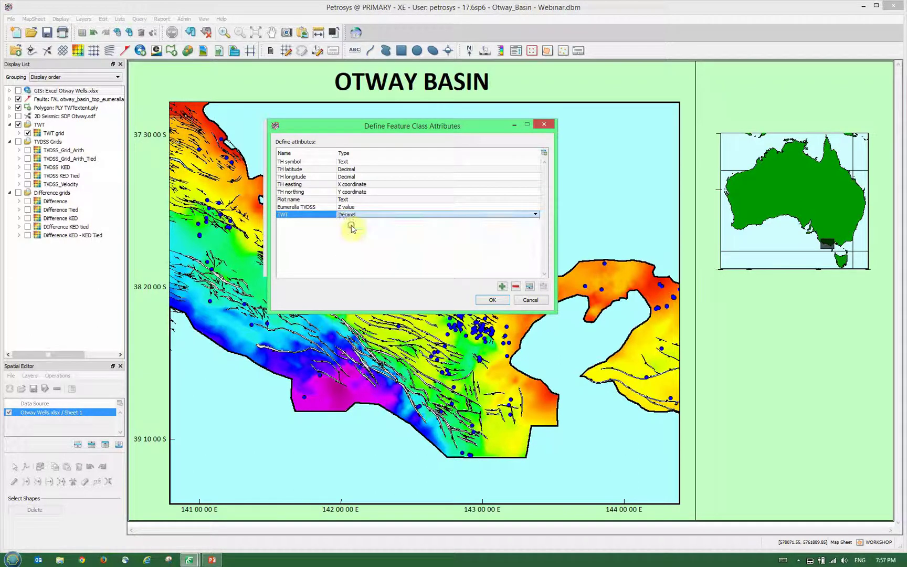
click(493, 301)
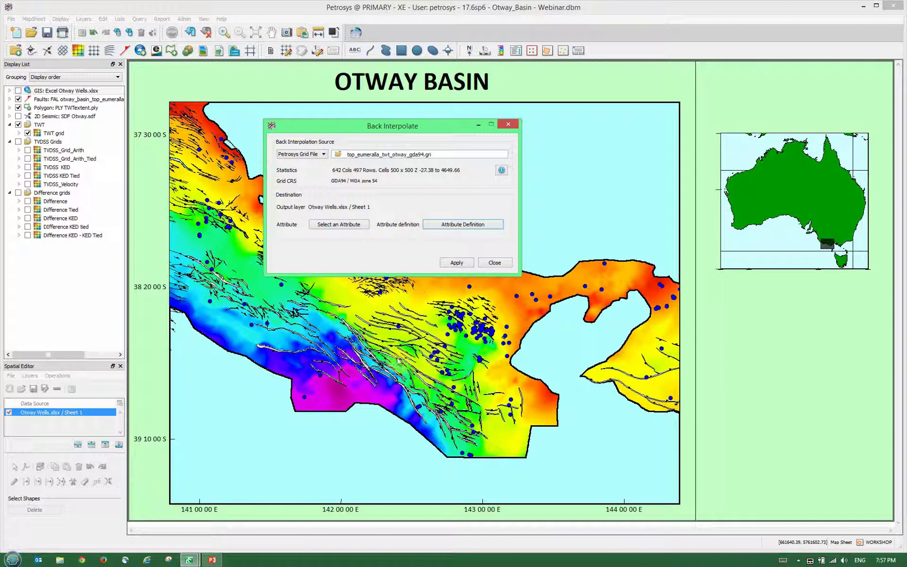
Back-interpolate the top_eumeralla_twt_otway_gda94.gri grid into the wells' TWT attribute, then save the layer and close the Spatial Editor.
click(339, 224)
click(312, 156)
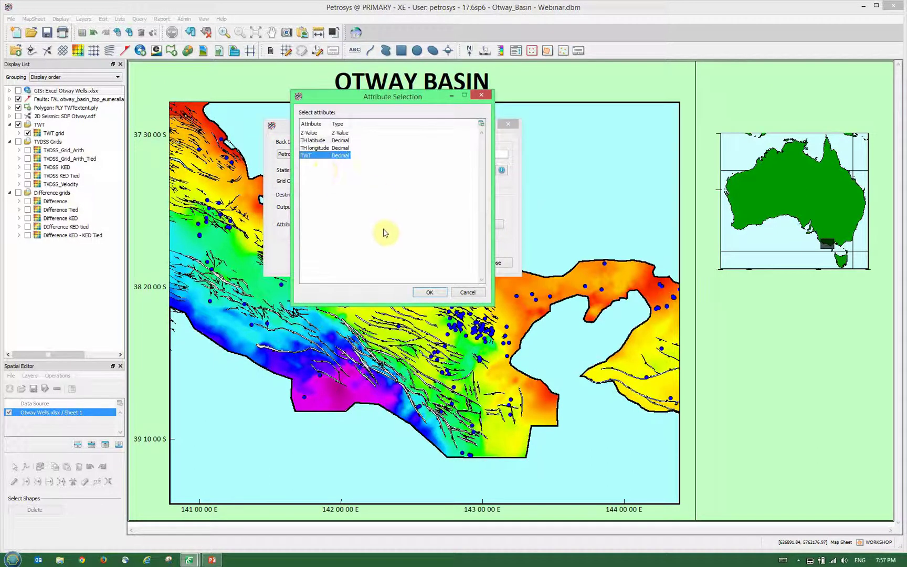
click(429, 292)
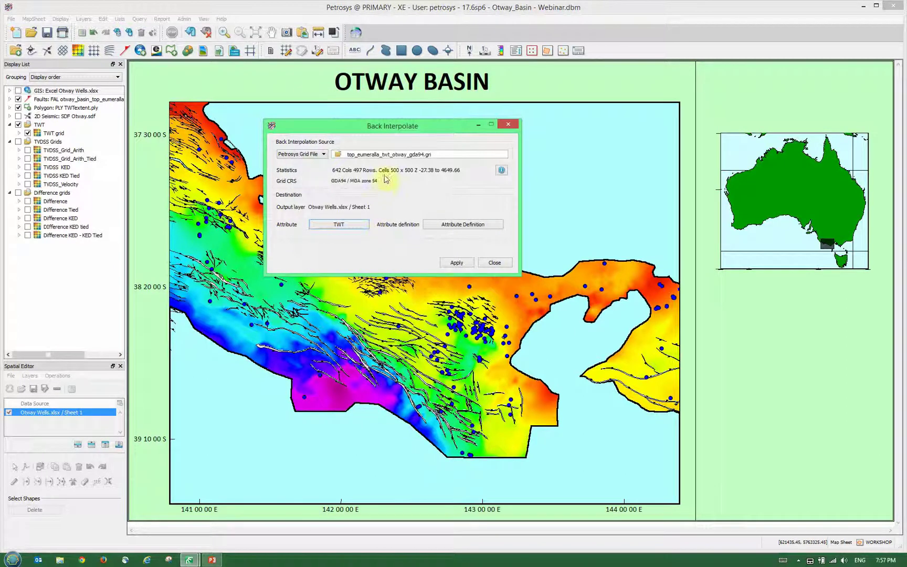
click(458, 264)
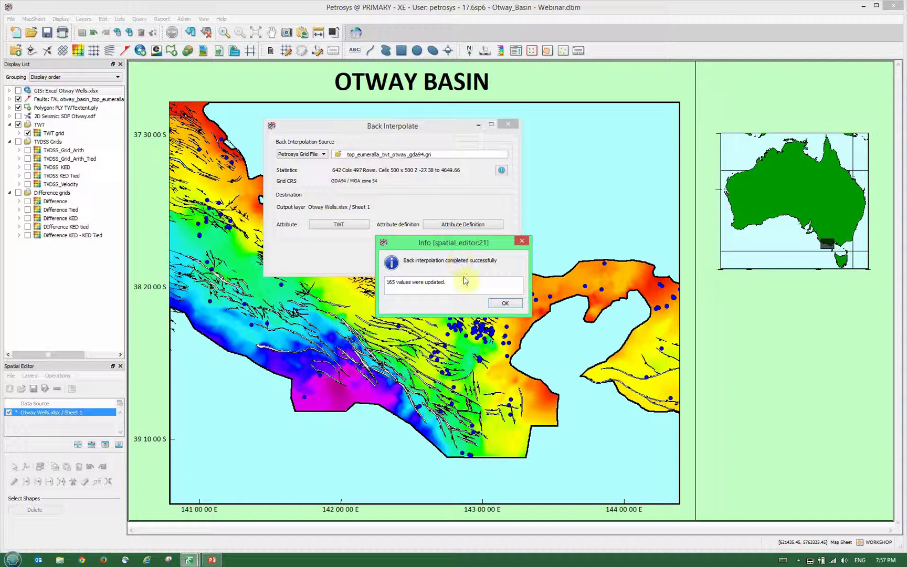
click(507, 305)
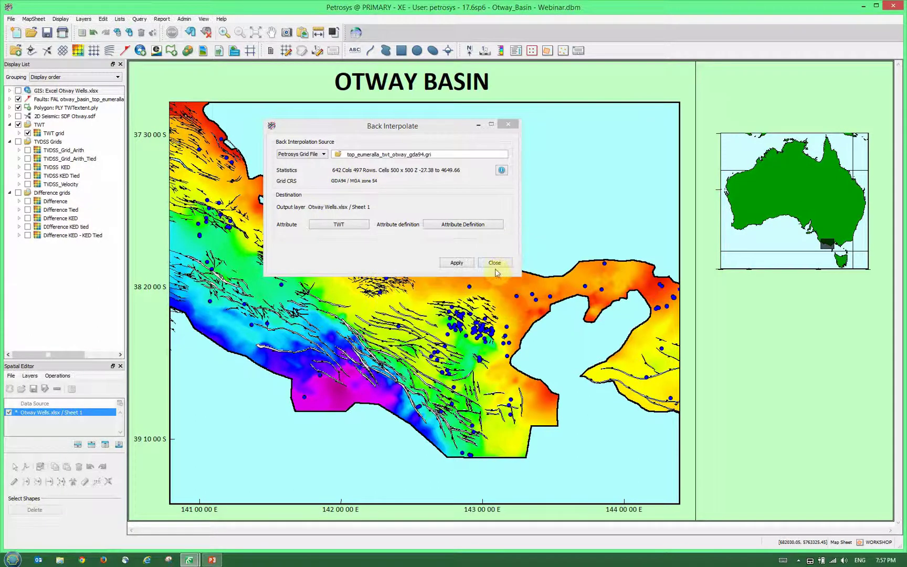
click(496, 264)
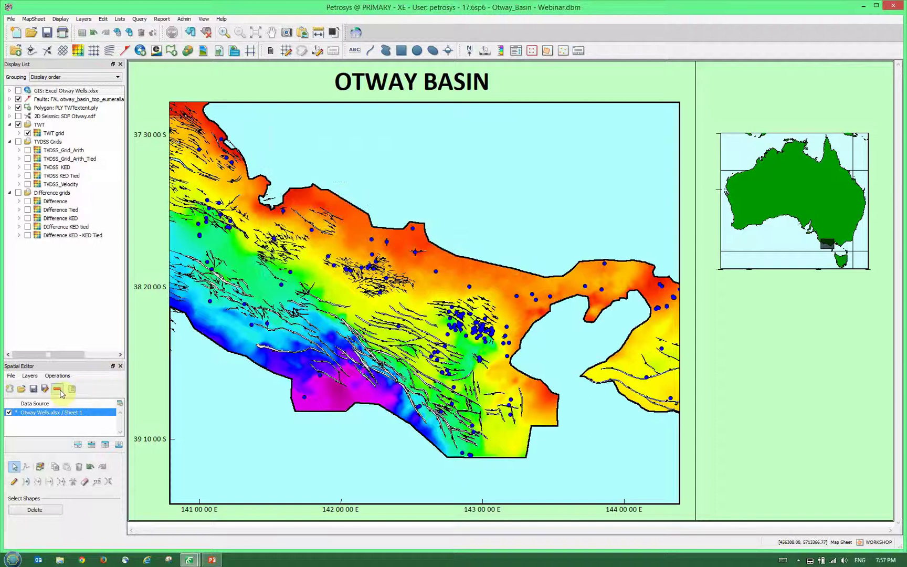
click(34, 391)
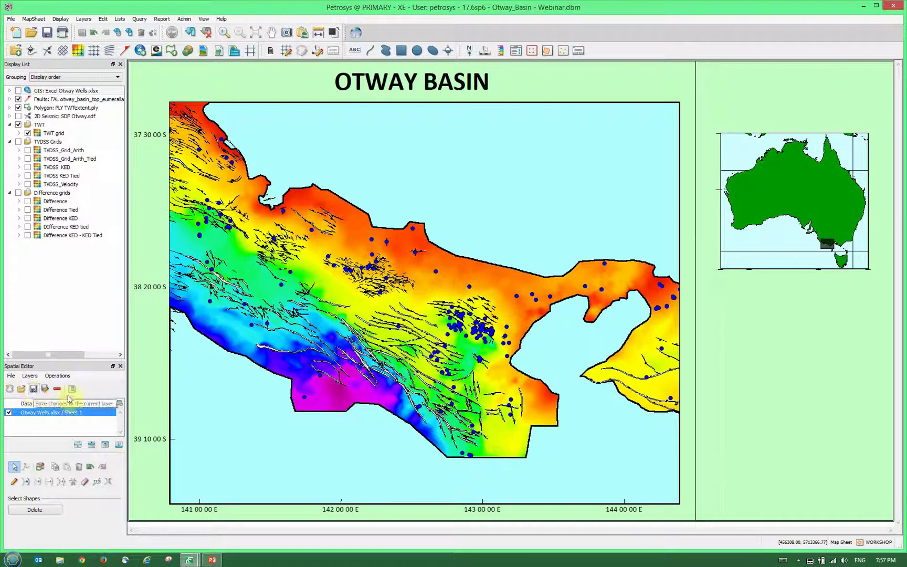
click(120, 367)
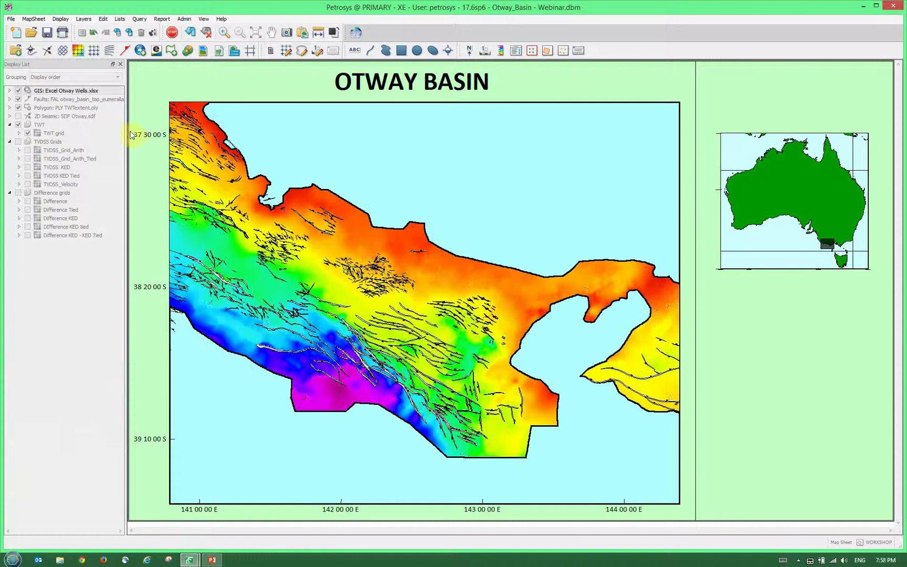
Start a new GIS display of Otway Wells.xlsx and analyse its well data in a chart.
click(145, 53)
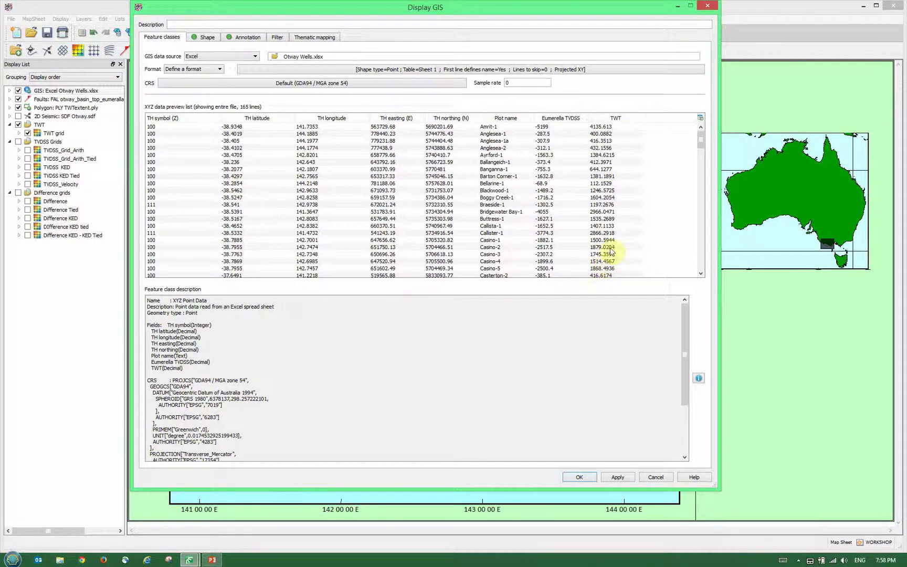
right_click(570, 199)
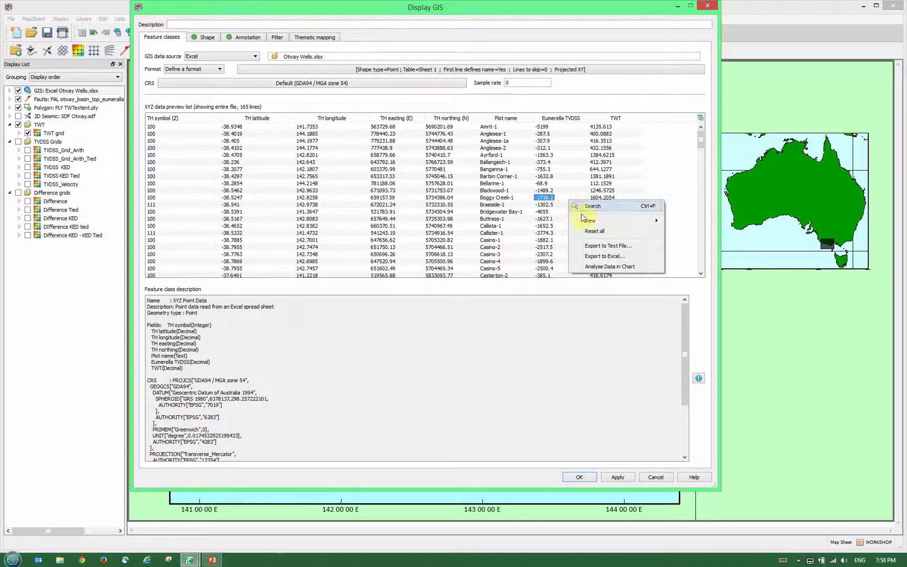
click(605, 267)
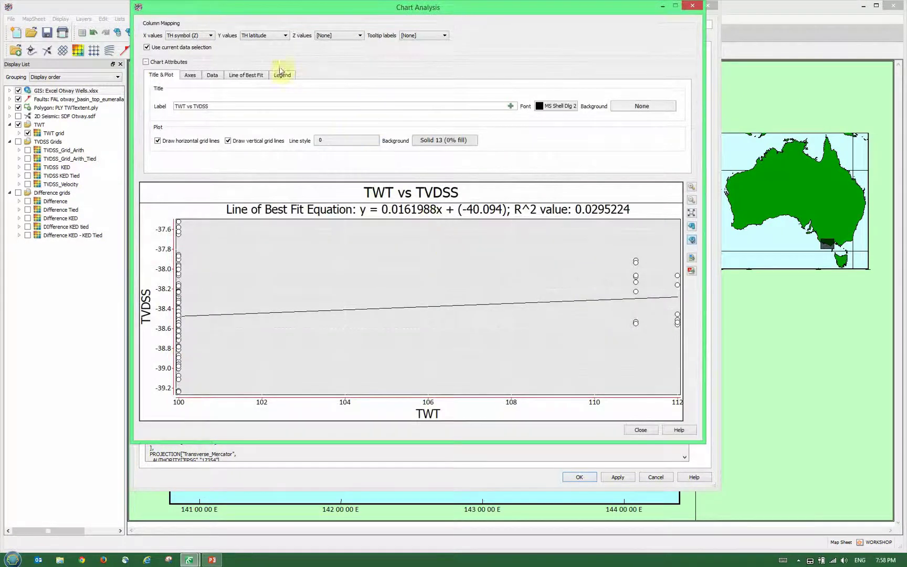
Try charting the wells with Eumerella TVDSS as X values and TWT as Y values.
click(187, 36)
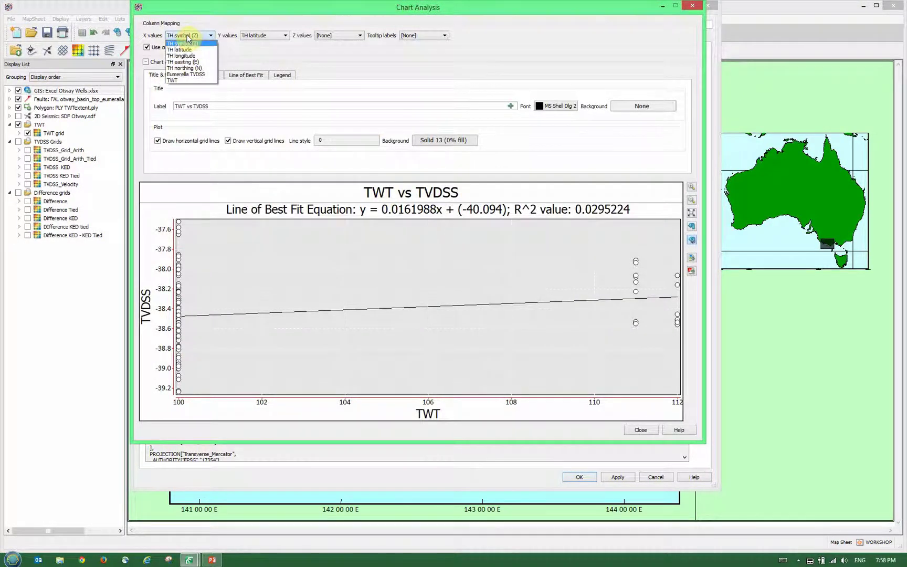
click(194, 77)
click(256, 36)
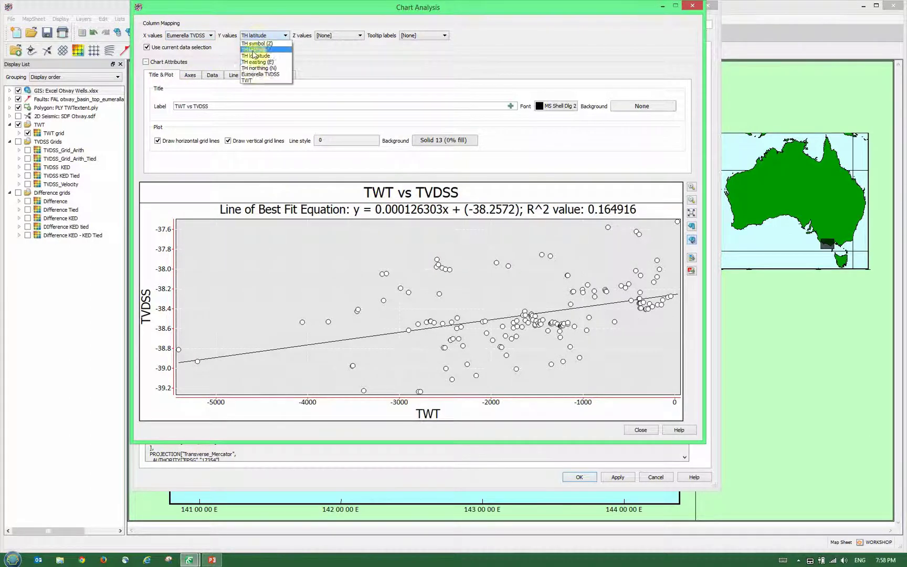
click(255, 81)
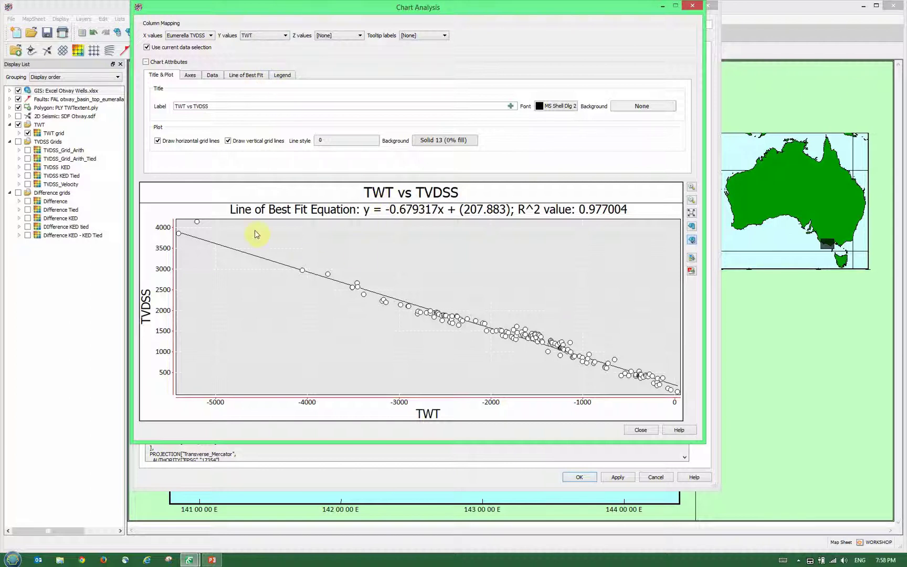
Chart TWT as X values against Eumerella TVDSS as Y values, then close the chart and accept the GIS display.
click(189, 36)
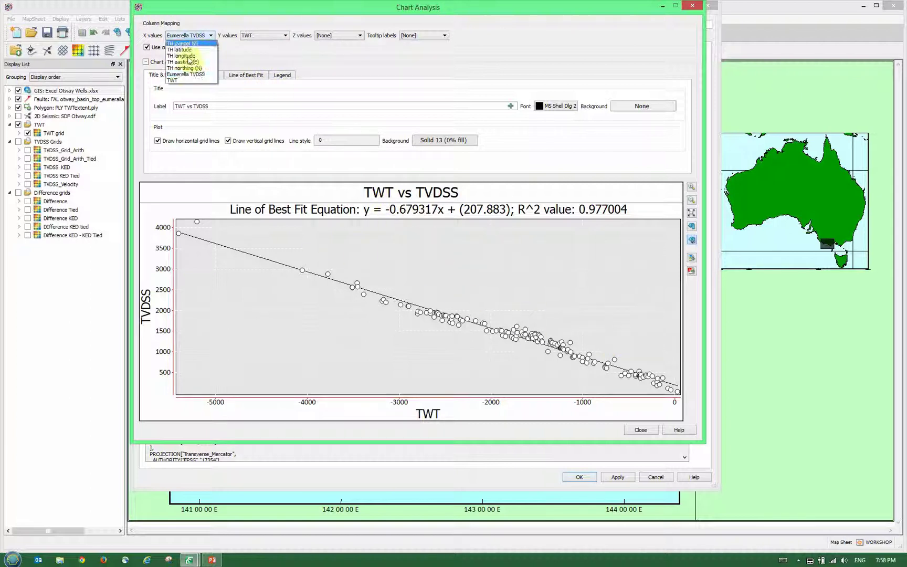
click(191, 81)
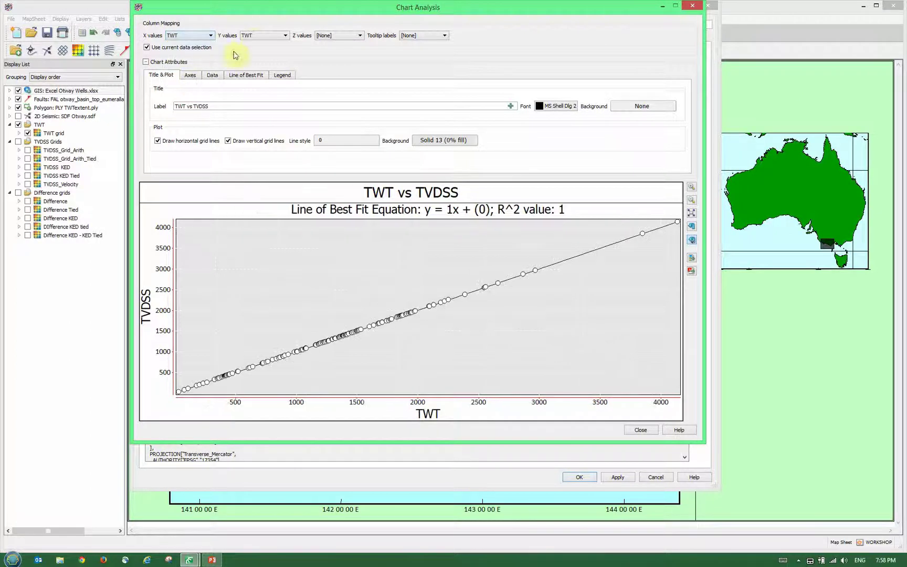
click(252, 37)
click(256, 76)
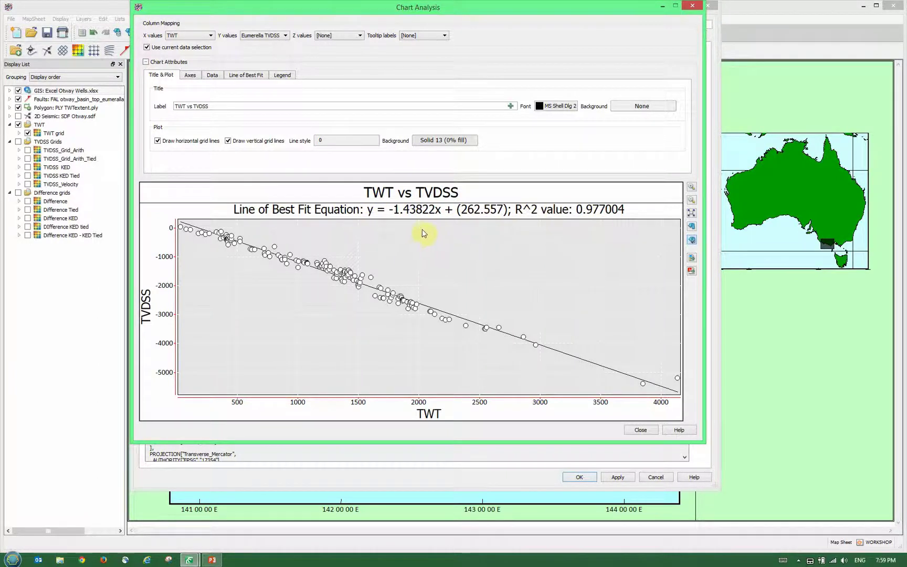
click(644, 432)
click(580, 477)
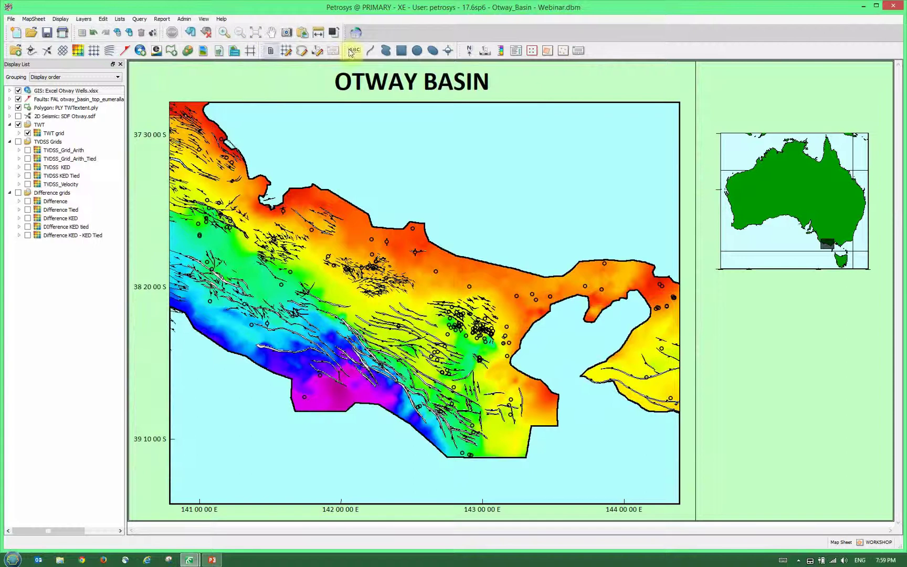
Open Surface Modeling and load the JGD_webinar.tsk task file, placing the window over the map.
click(357, 34)
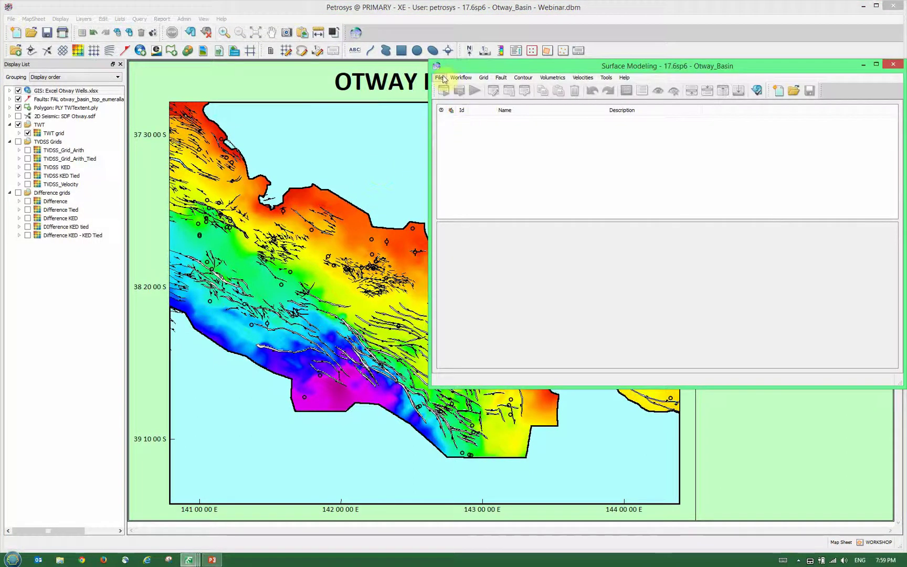
click(442, 79)
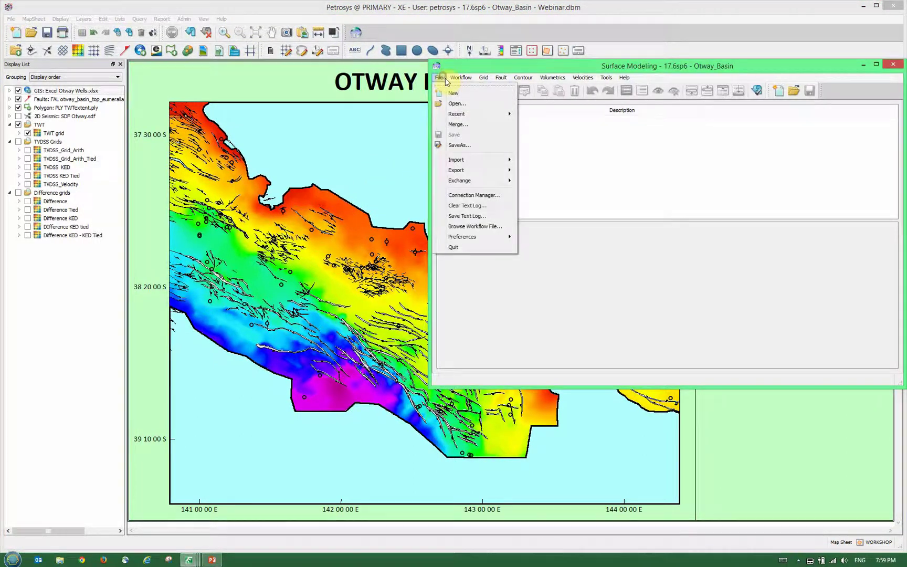
click(457, 104)
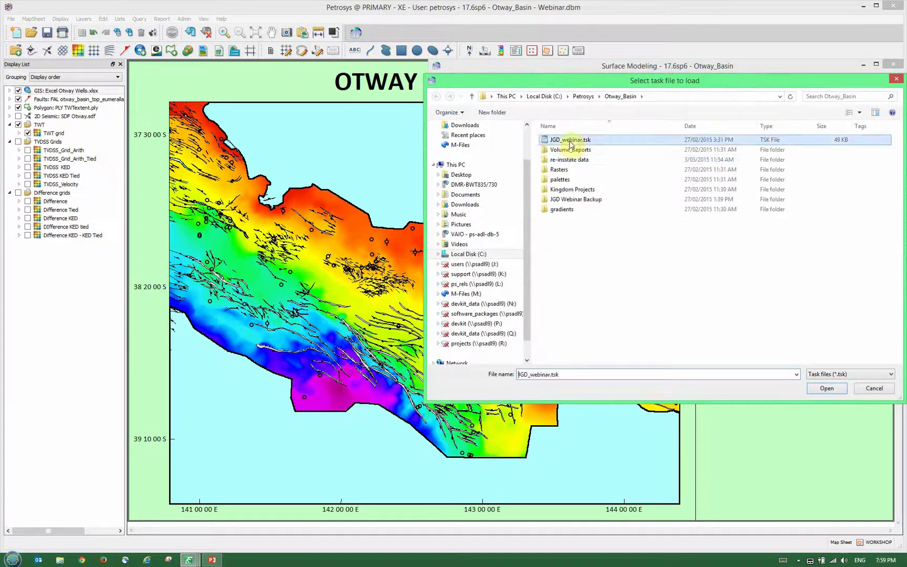
double_click(571, 144)
drag(488, 67, 355, 93)
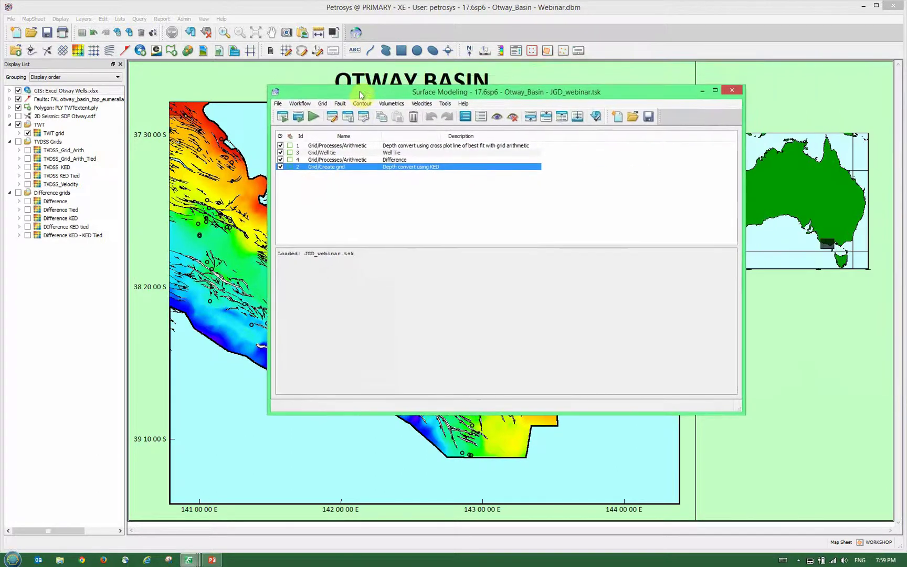
Edit the cross-plot depth conversion task, re-entering TWT as the multiplied variable in its TVDSS formula, and check the formula.
double_click(360, 147)
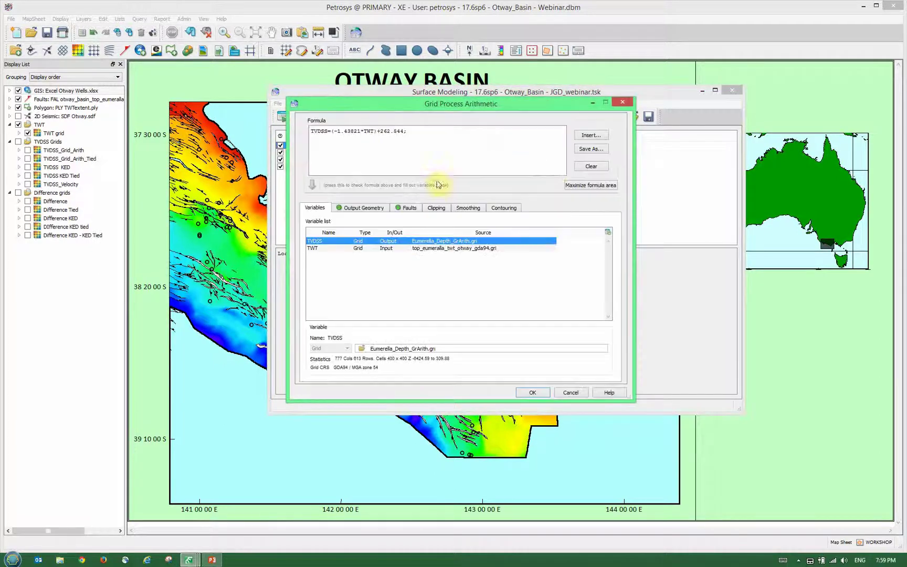
drag(312, 131, 407, 137)
click(399, 146)
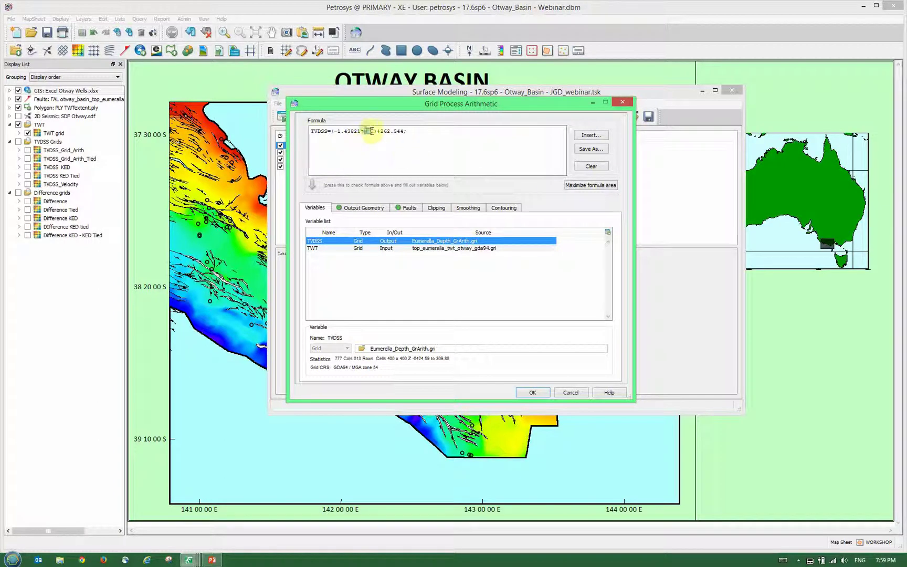
text(TWT)
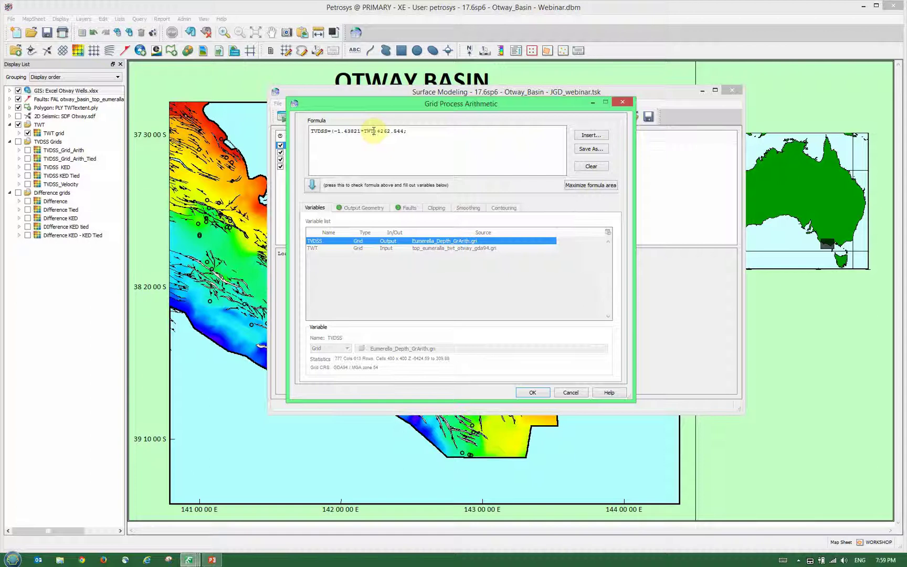
click(312, 186)
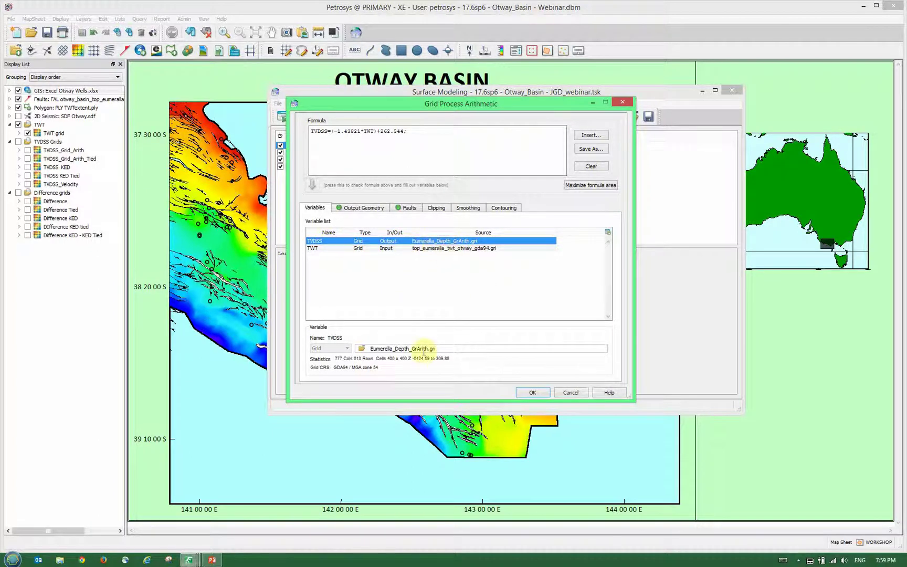
Review the depth conversion's grids, faults, output geometry and clipping, leave clipping off, and run it, overwriting Eumerella_Depth_GrArith.gri.
drag(374, 348, 450, 347)
click(448, 346)
click(458, 249)
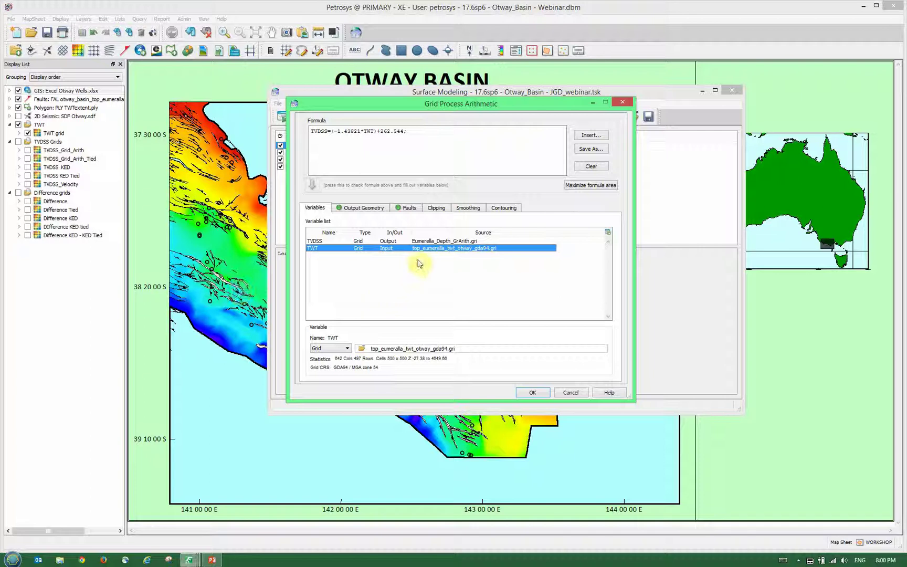
click(411, 209)
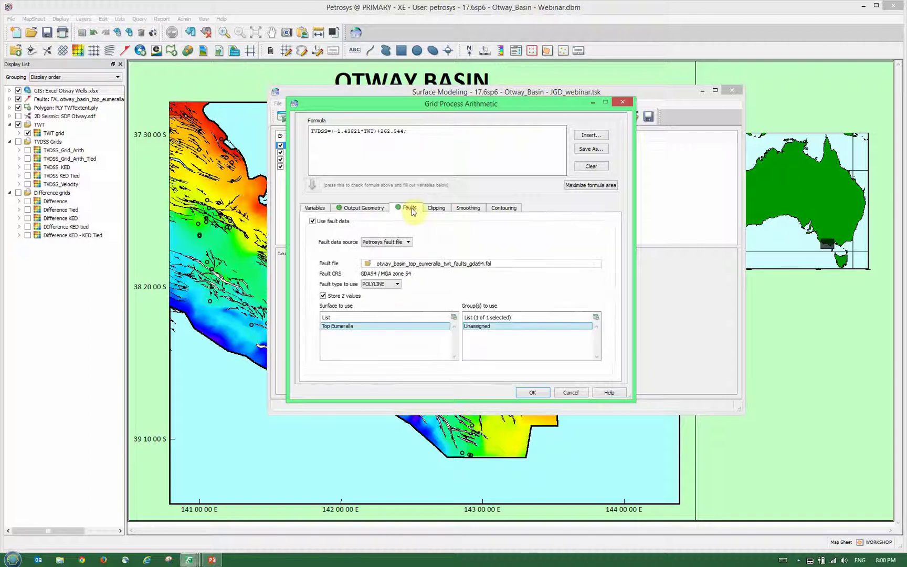
click(367, 208)
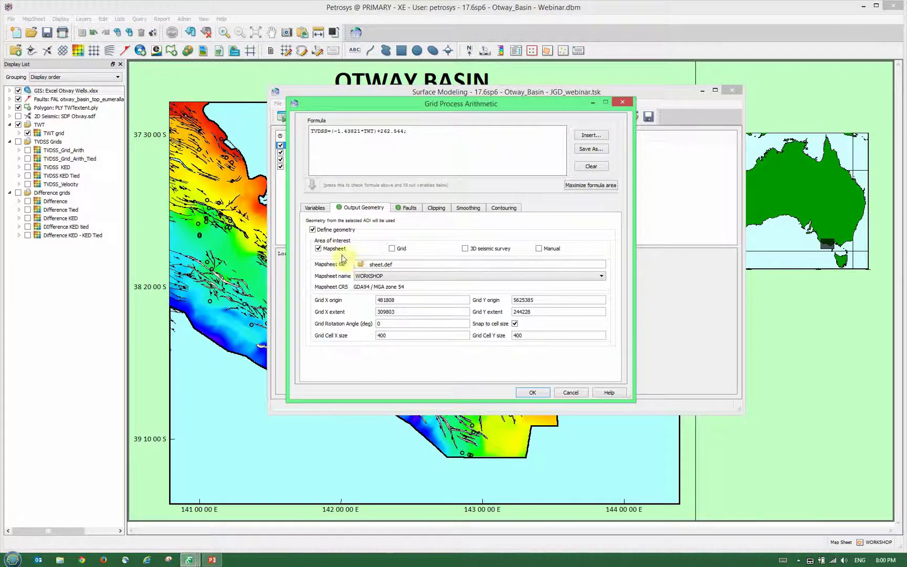
click(438, 210)
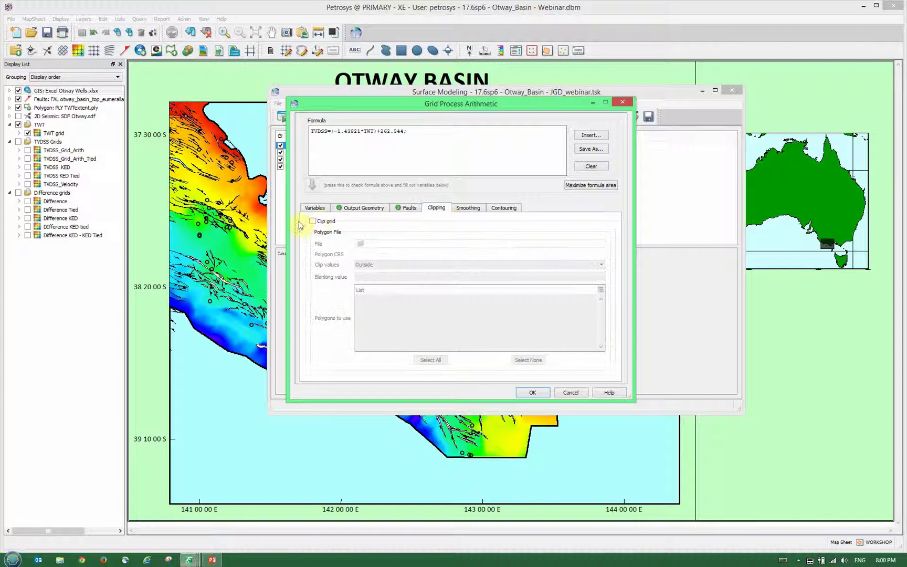
click(317, 222)
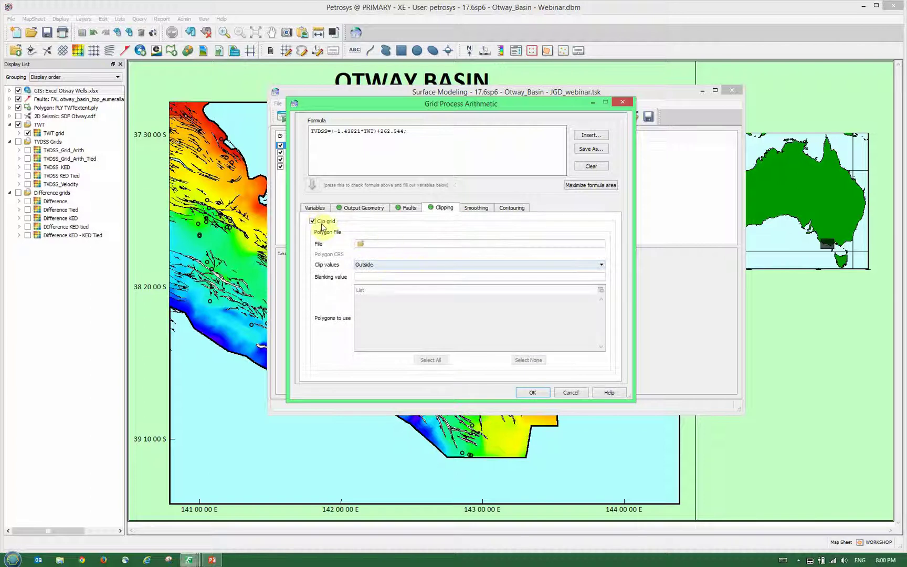
click(313, 222)
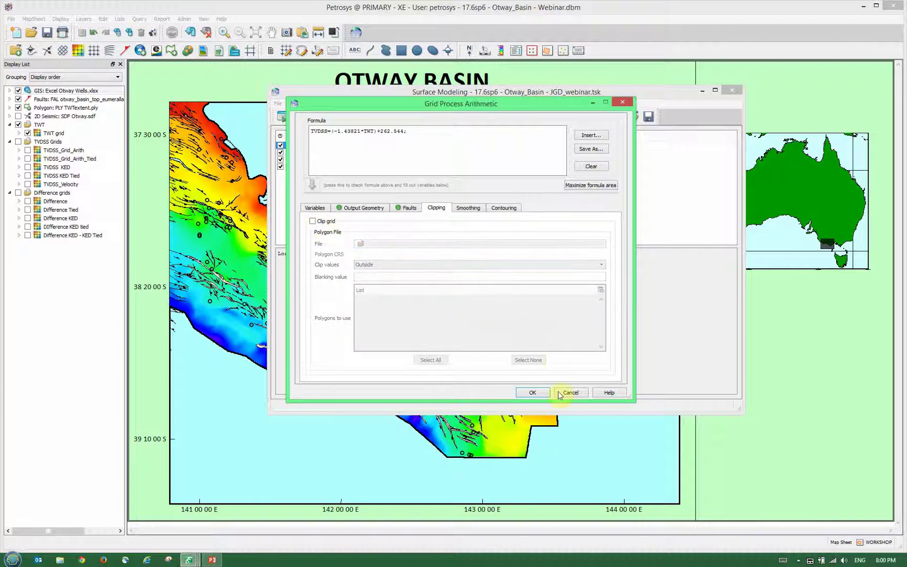
click(541, 393)
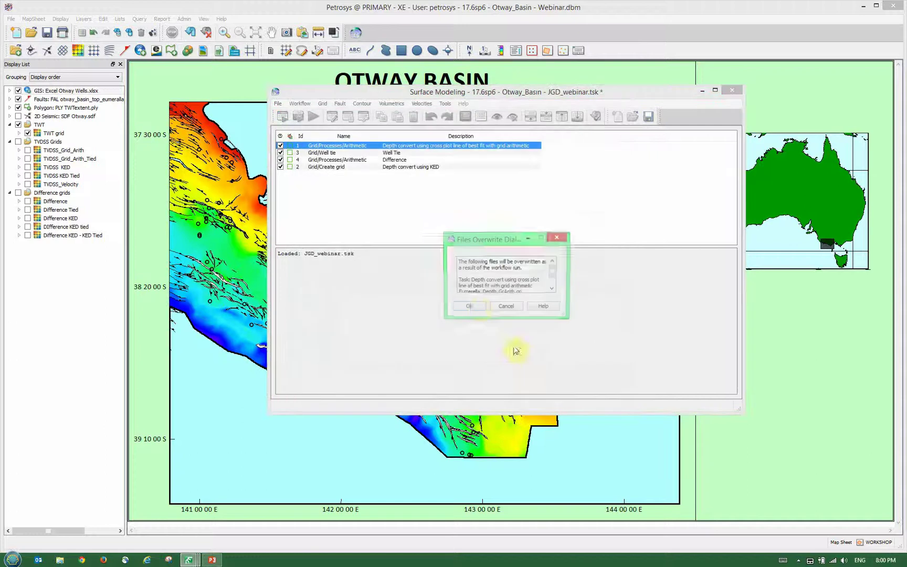
click(467, 308)
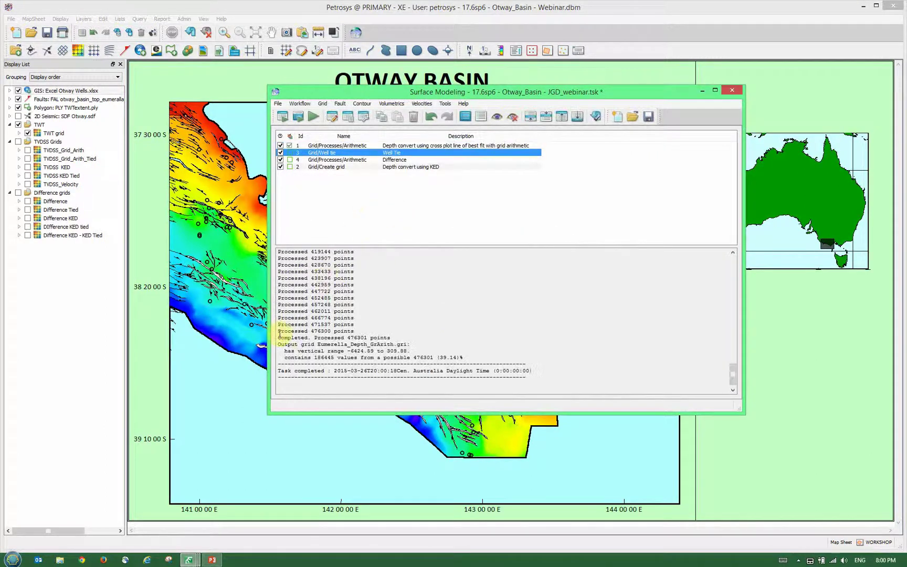
Display the TVDSS_Grid_Arith grid on the map in place of the TWT grid and redraw.
click(217, 387)
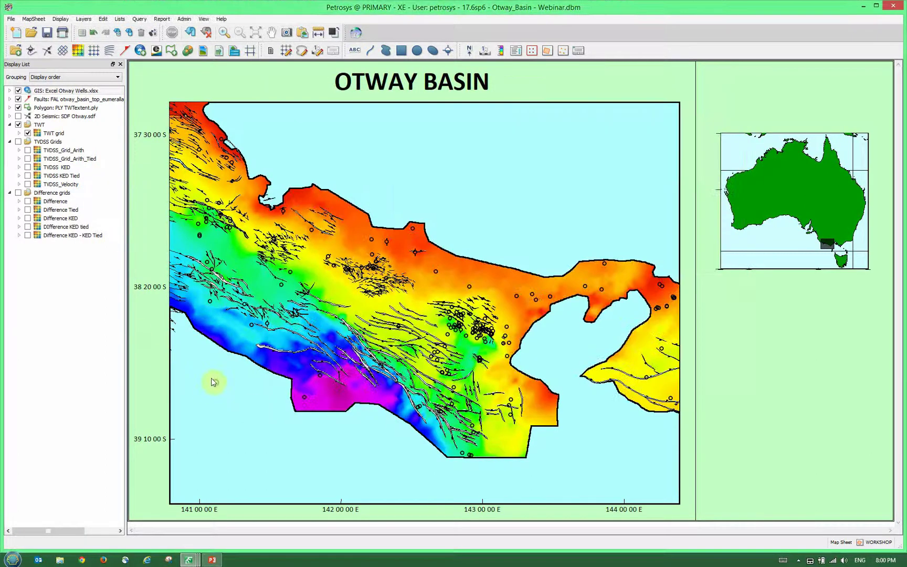
click(26, 133)
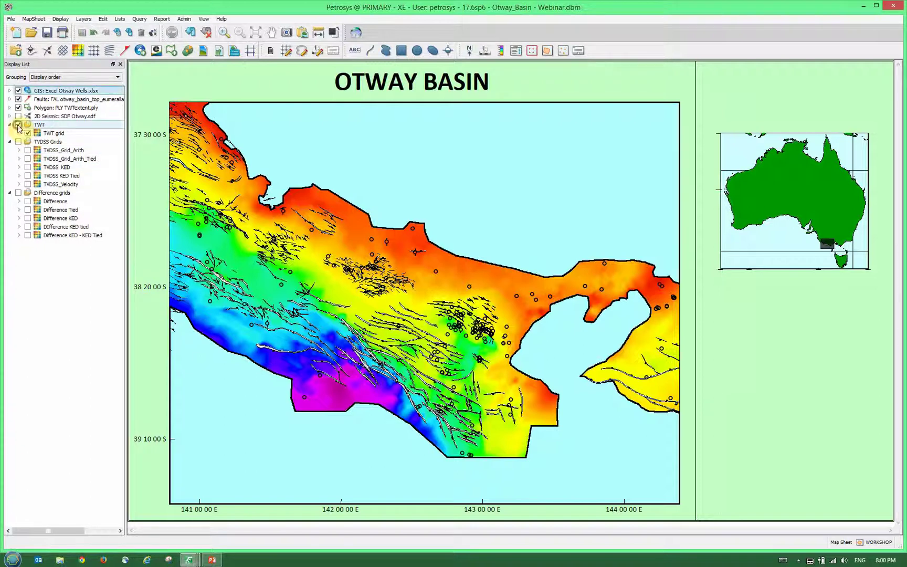
click(27, 151)
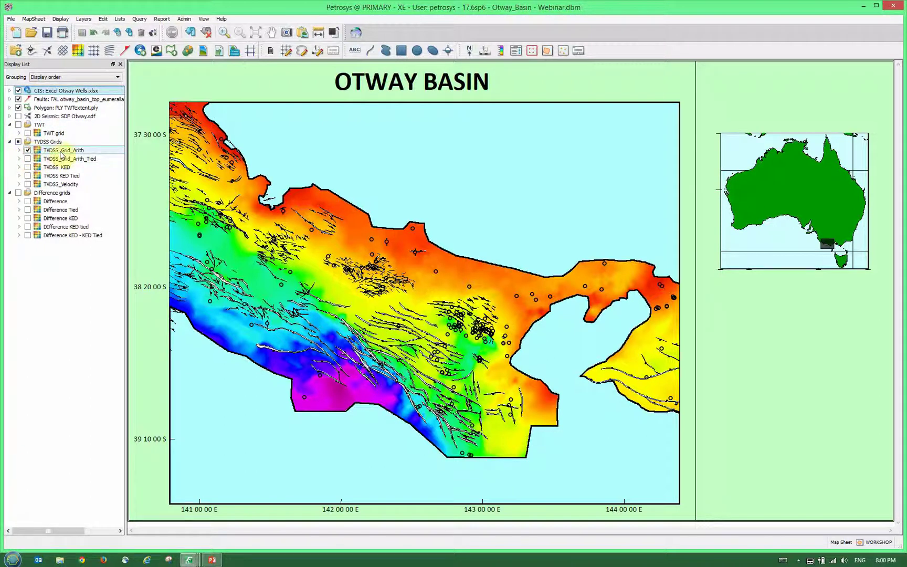
click(190, 32)
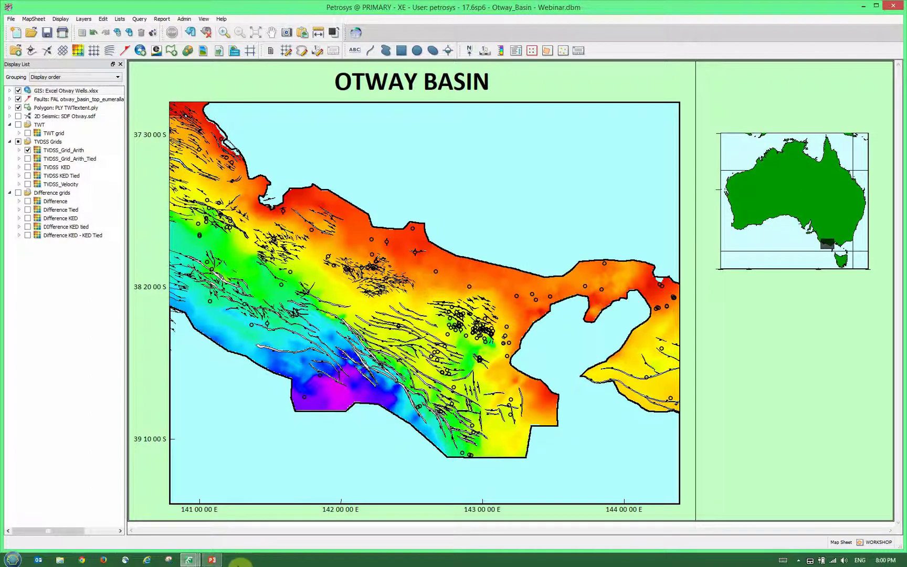
Open the Well Tie task and examine its output grids and the Otway Wells.xlsx input data with its Eumerella TVDSS column.
click(189, 559)
click(287, 527)
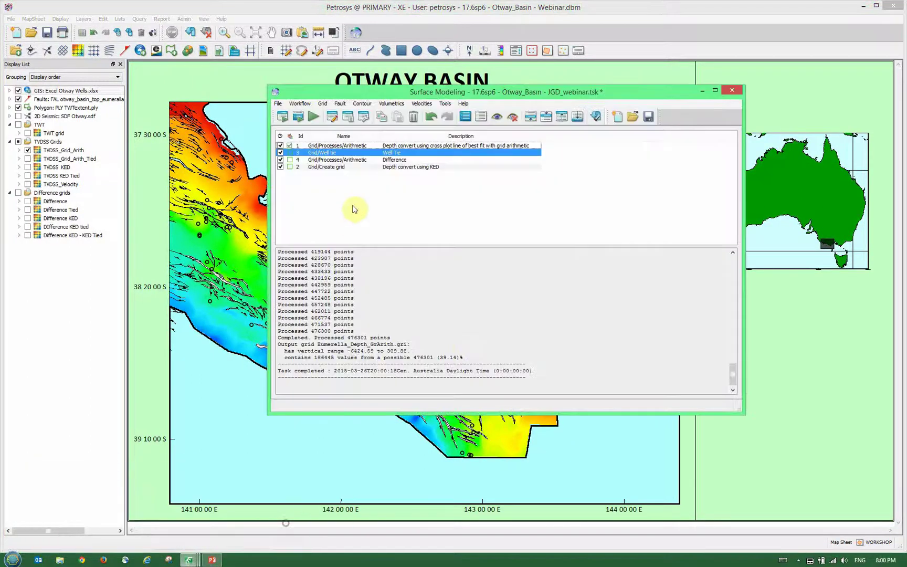
click(392, 154)
double_click(393, 154)
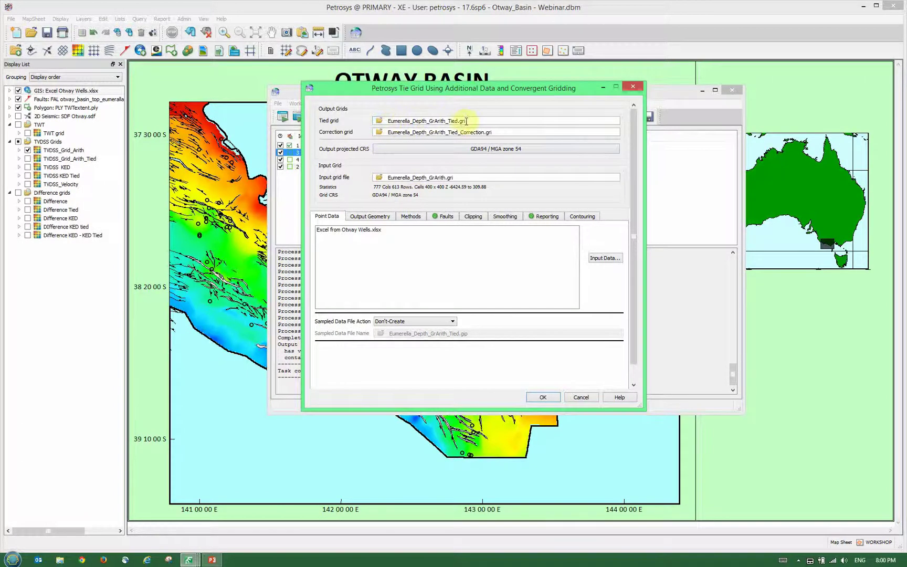
drag(429, 132, 488, 133)
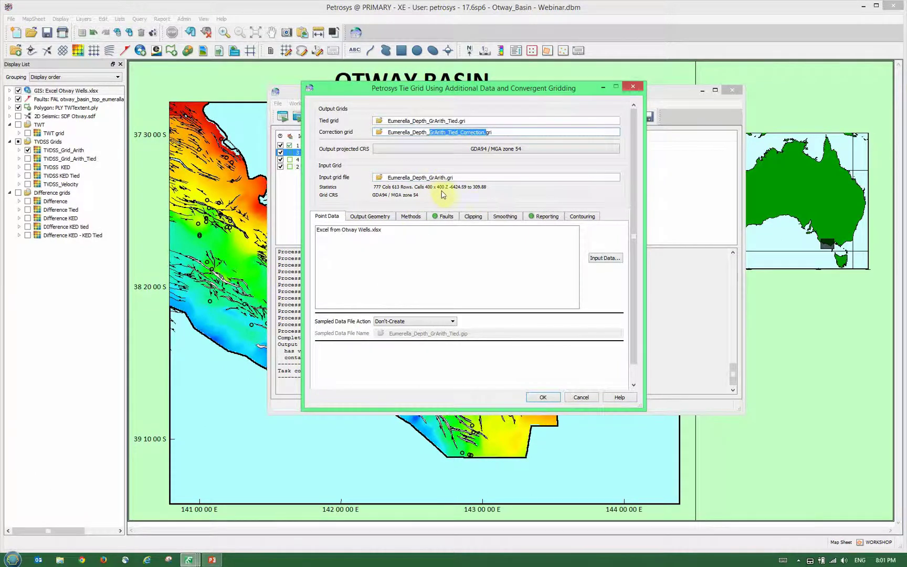
click(600, 259)
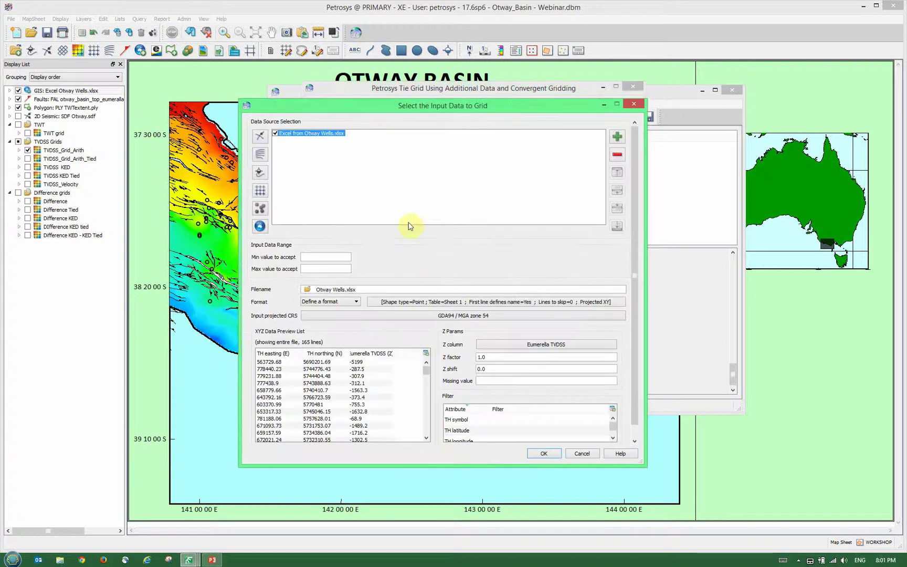
click(361, 369)
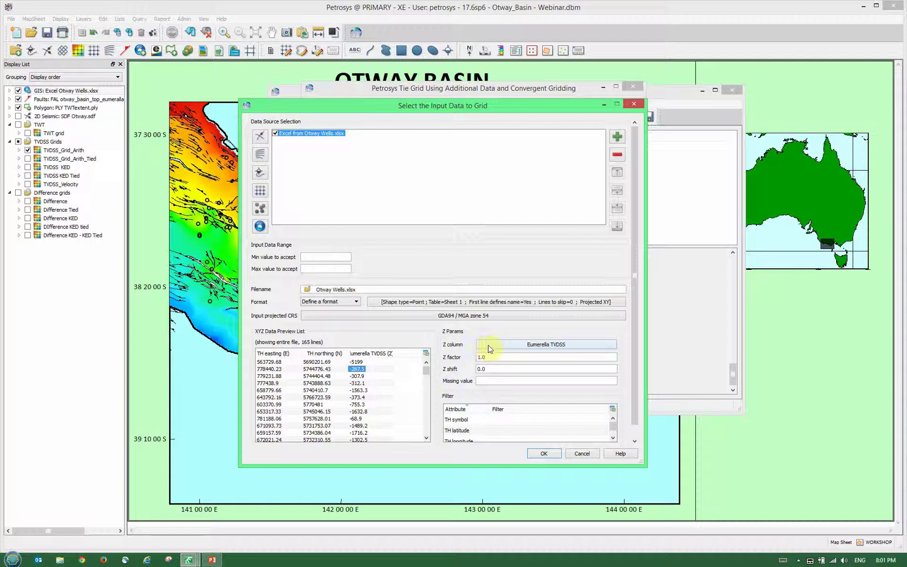
click(543, 455)
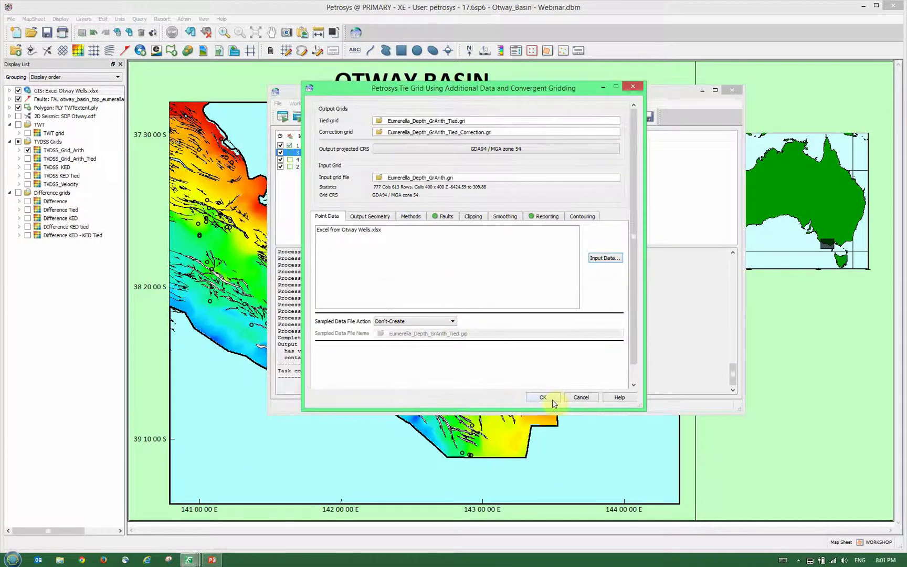
Run the Well Tie task, overwriting its tied and correction grids, and close the mistie report and the Surface Modeling window.
click(550, 398)
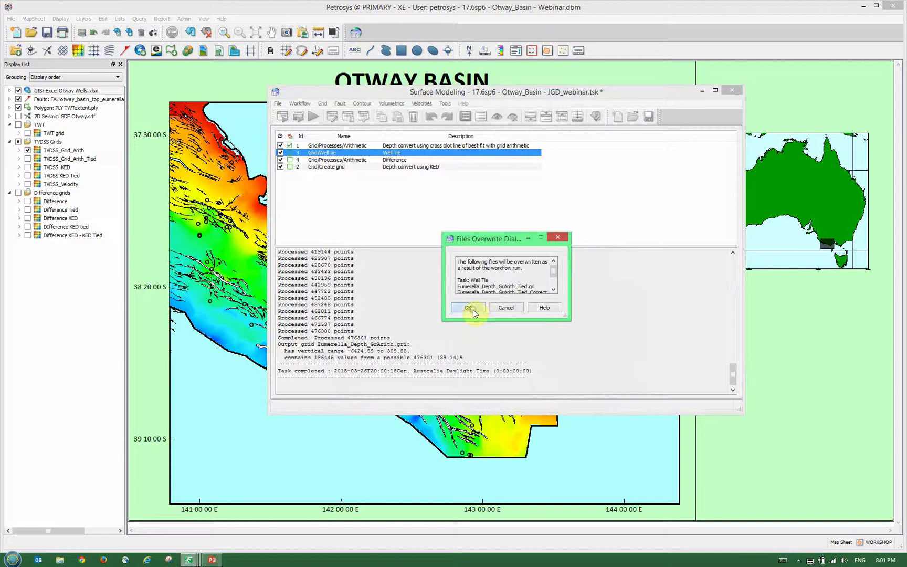
click(473, 309)
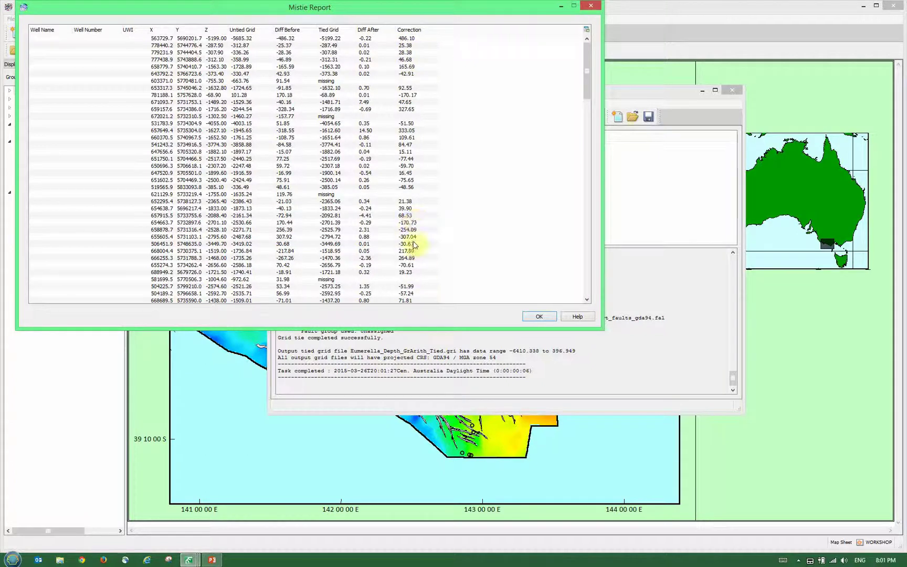
click(545, 317)
click(733, 93)
Display the TVDSS_Grid_Arith_Tied grid on the map in place of TVDSS_Grid_Arith and redraw.
click(27, 150)
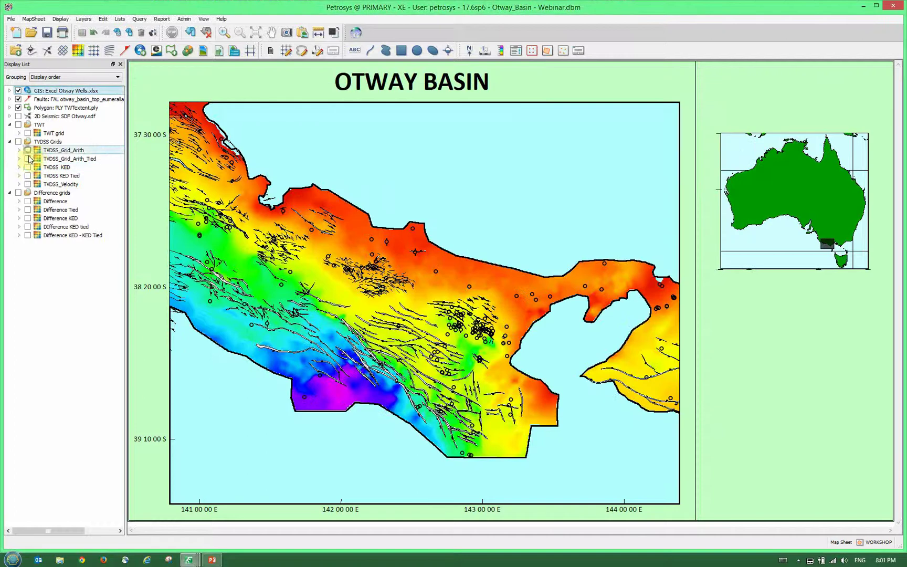
click(27, 158)
click(192, 35)
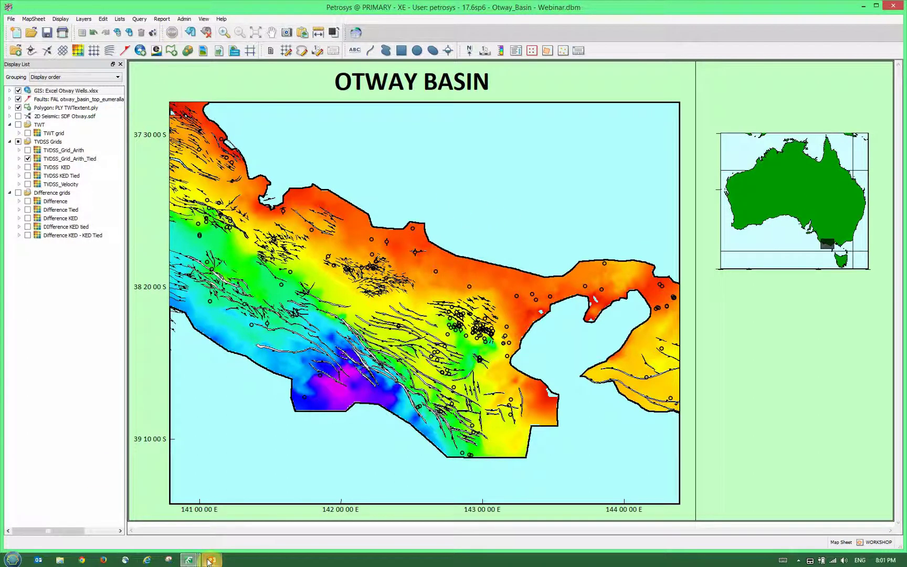
Run the Difference task with formula a=b-c on the two tied depth grids, overwriting difference_tied.gri.
mouse_move(194, 562)
click(289, 510)
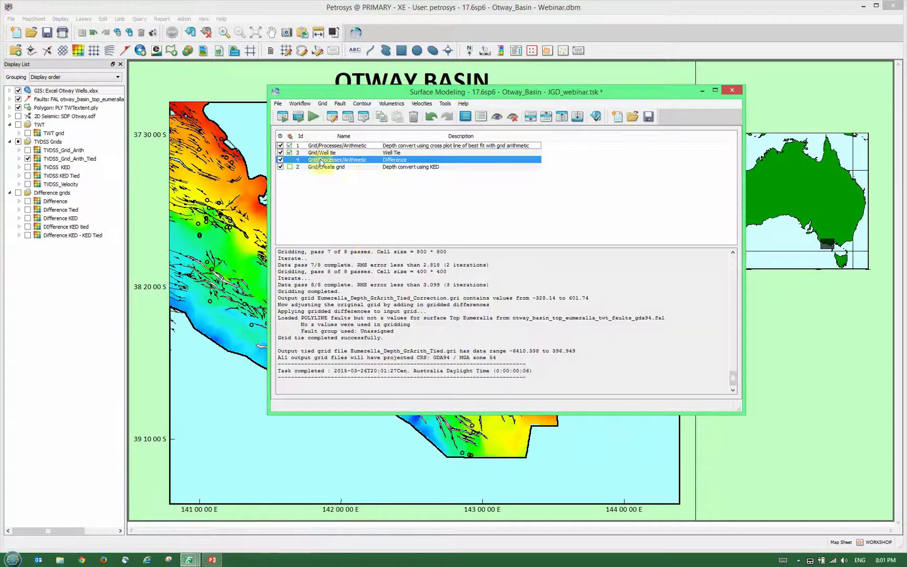
double_click(368, 164)
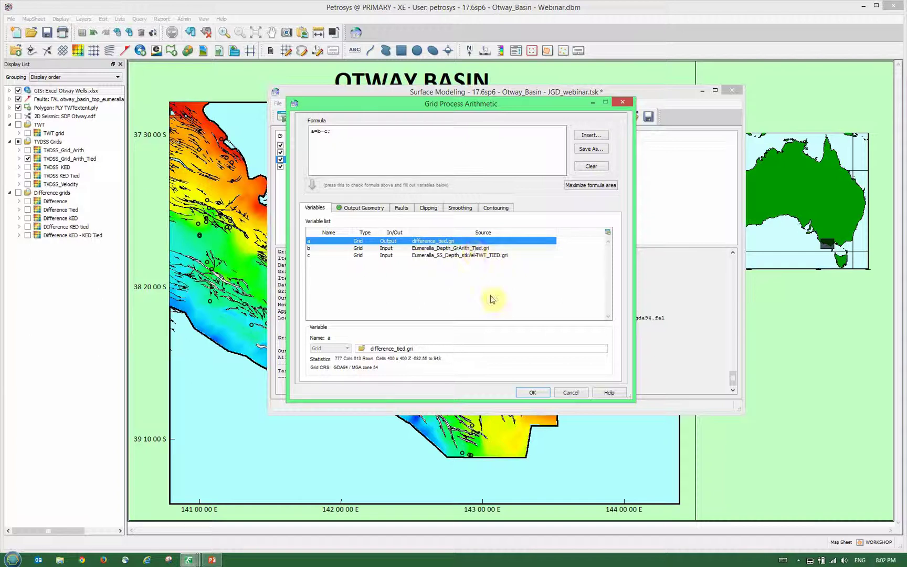
click(534, 393)
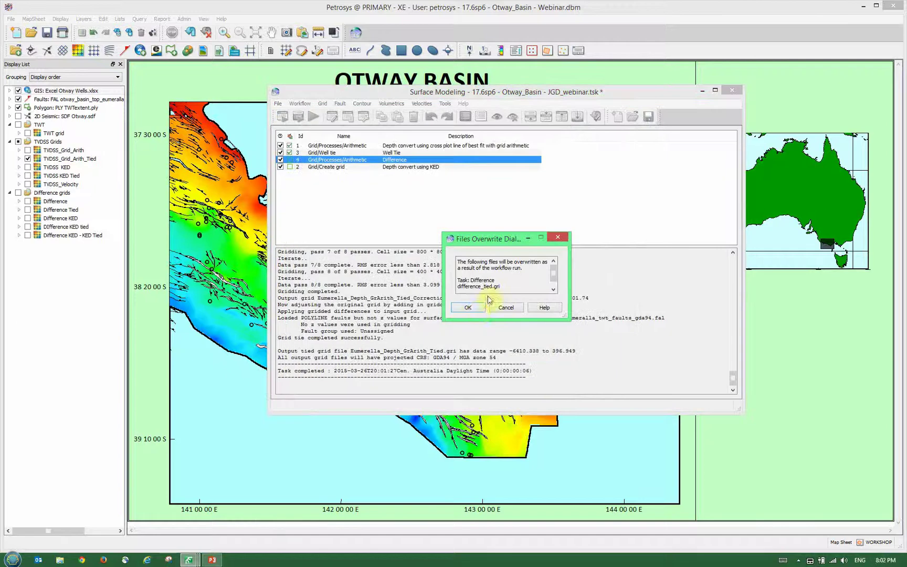
click(473, 308)
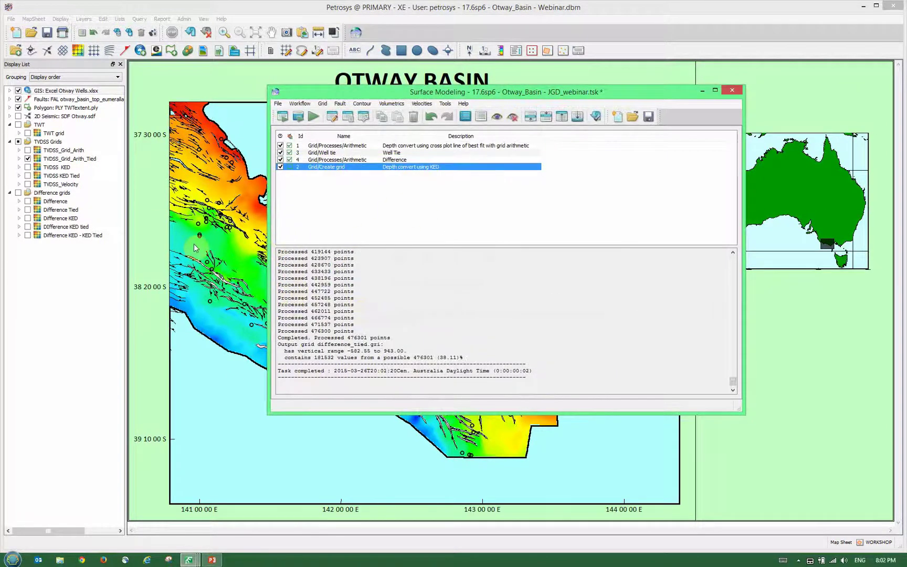
Display the Difference Tied grid on the map in place of TVDSS_Grid_Arith_Tied and redraw.
click(27, 159)
click(27, 201)
click(28, 209)
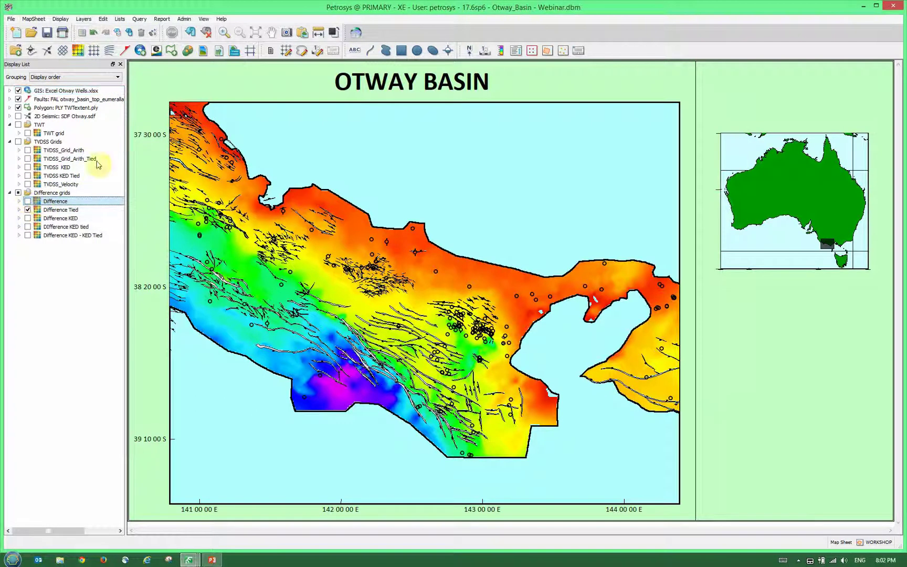
click(190, 33)
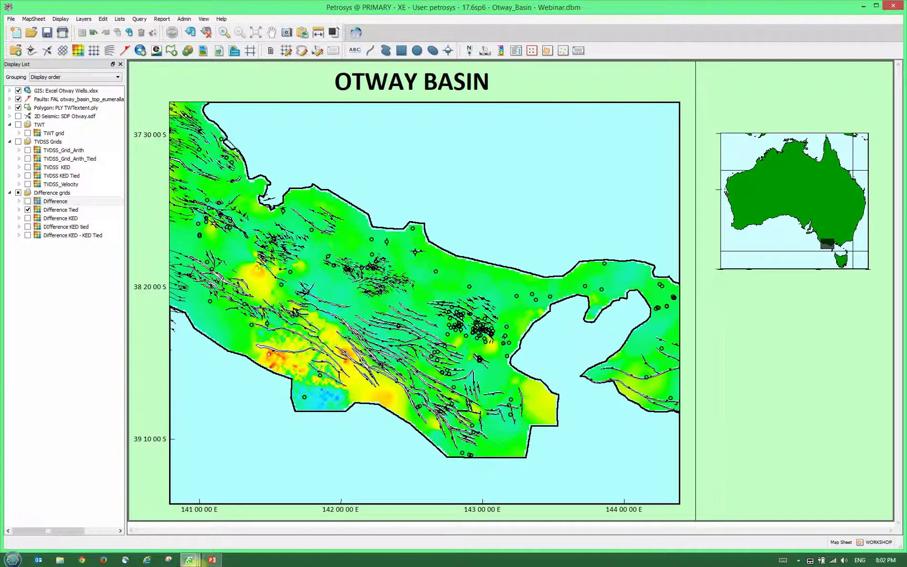
Open the Depth convert using KED task and examine its Otway Wells.xlsx input data with the Eumerella TVDSS column.
mouse_move(199, 562)
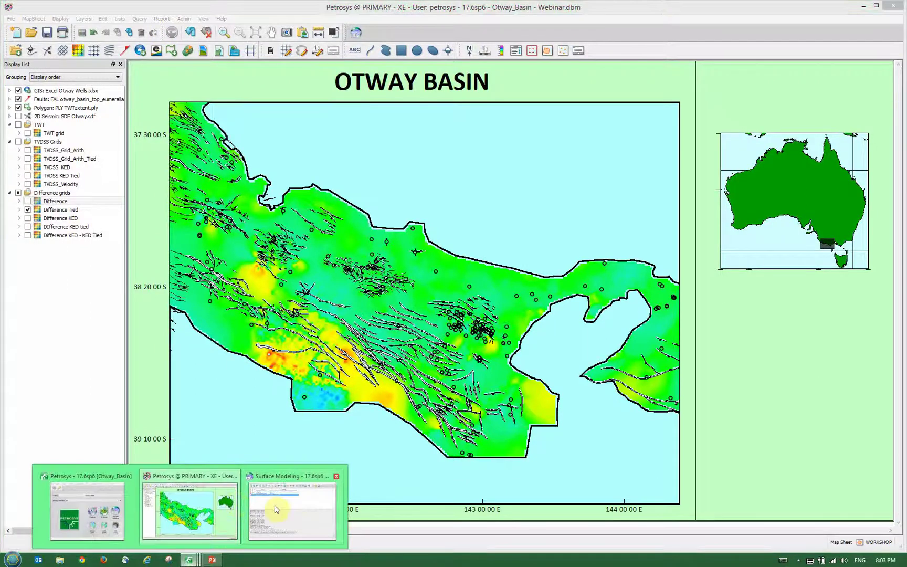
click(274, 506)
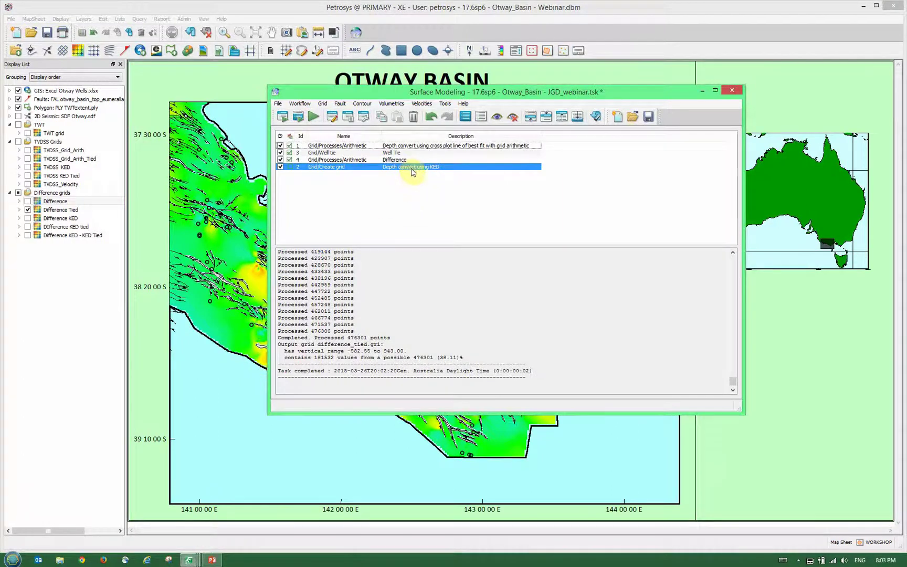
double_click(411, 168)
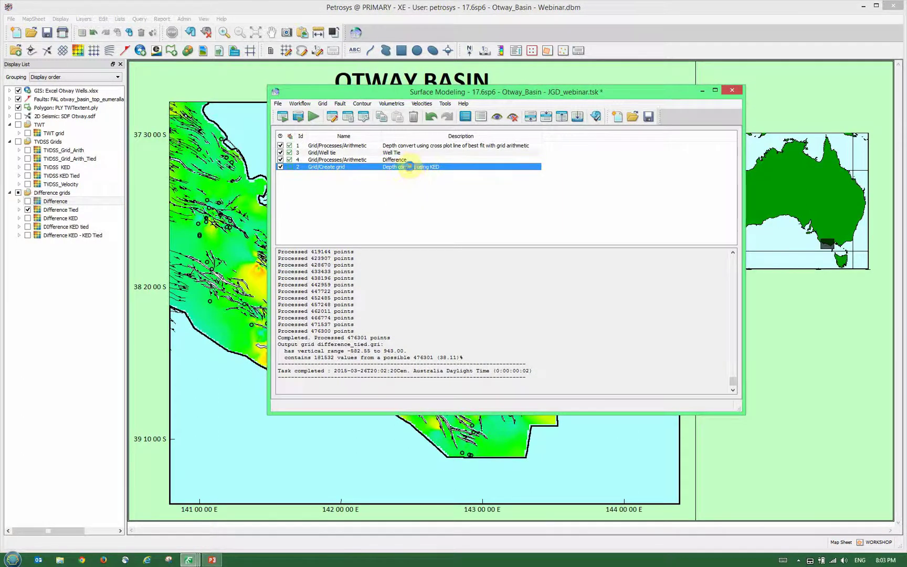
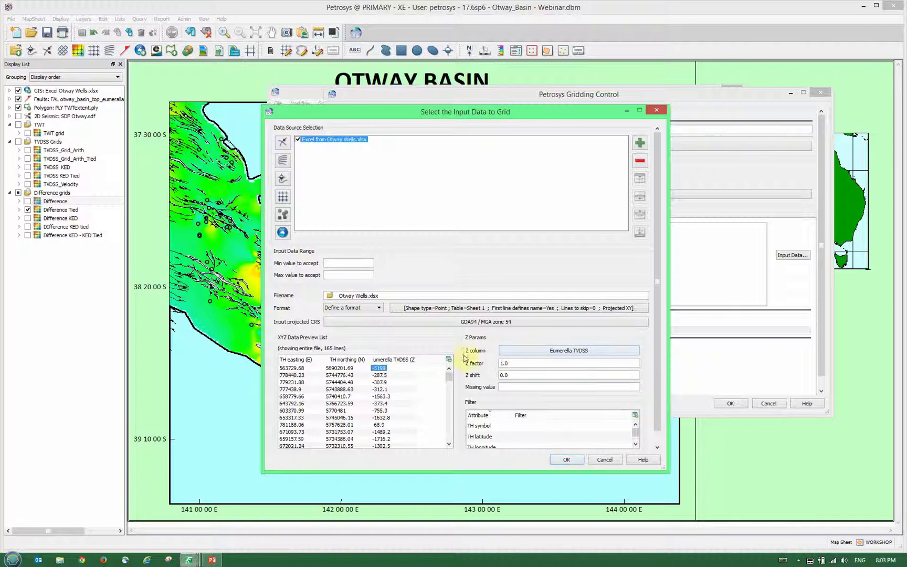
click(570, 457)
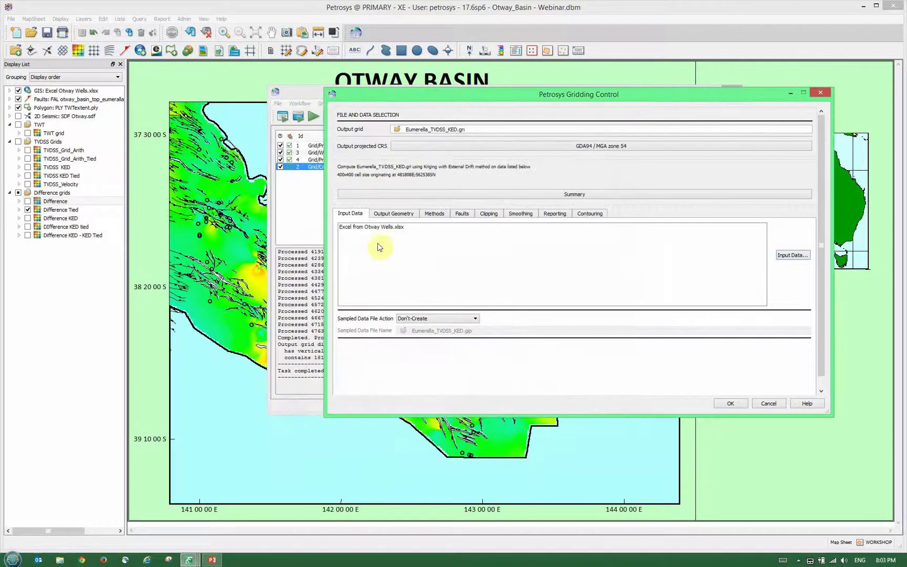
Review the KED task's output geometry, Kriging with External Drift method and trend grid, fault and clipping settings, and accept the gridding setup.
click(394, 214)
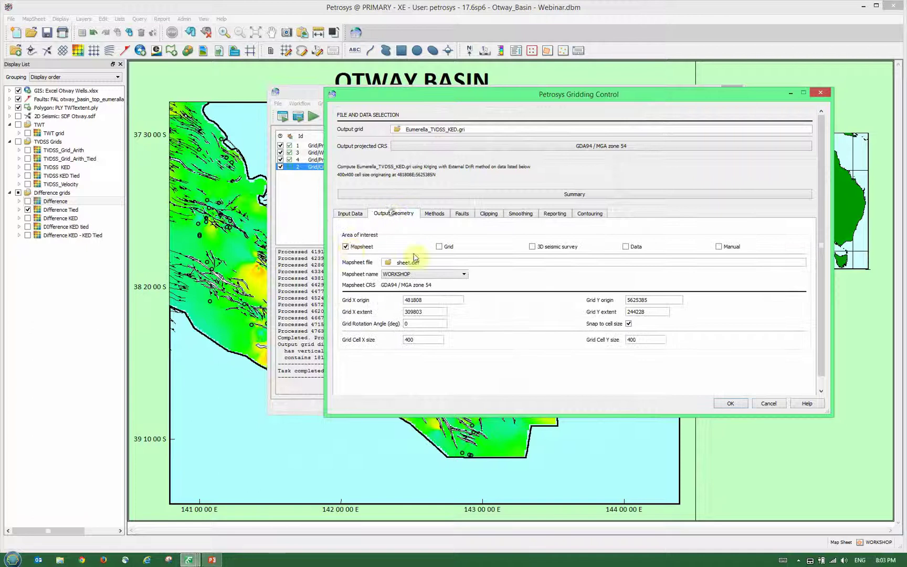
click(434, 216)
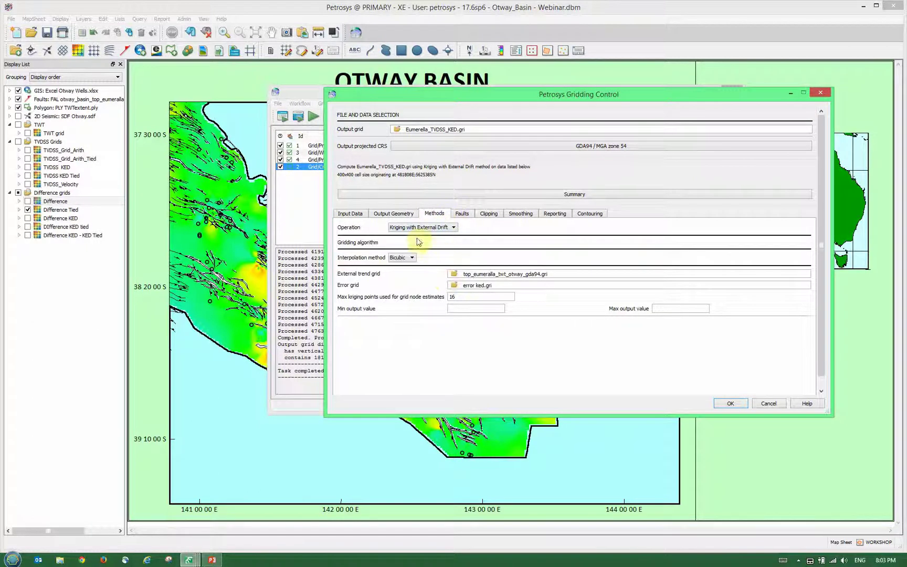
click(418, 229)
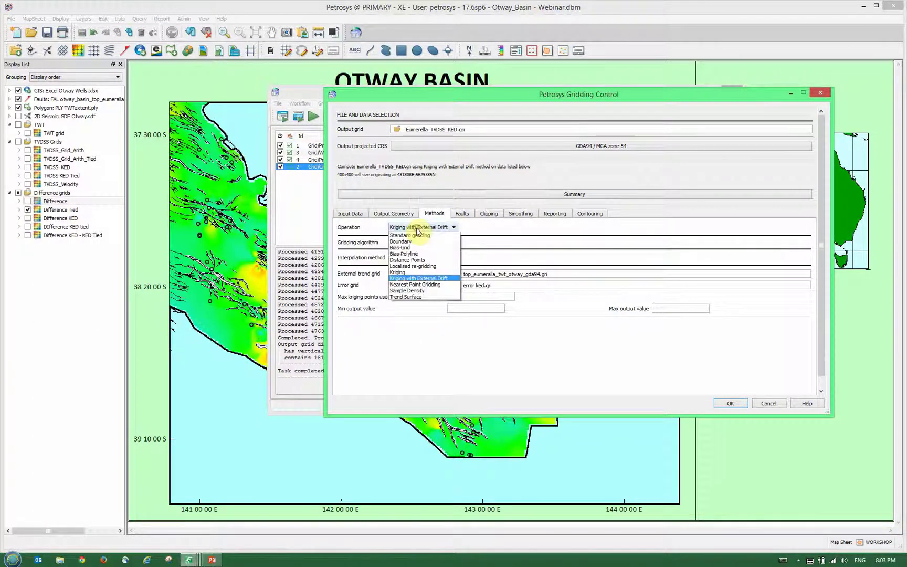
click(430, 279)
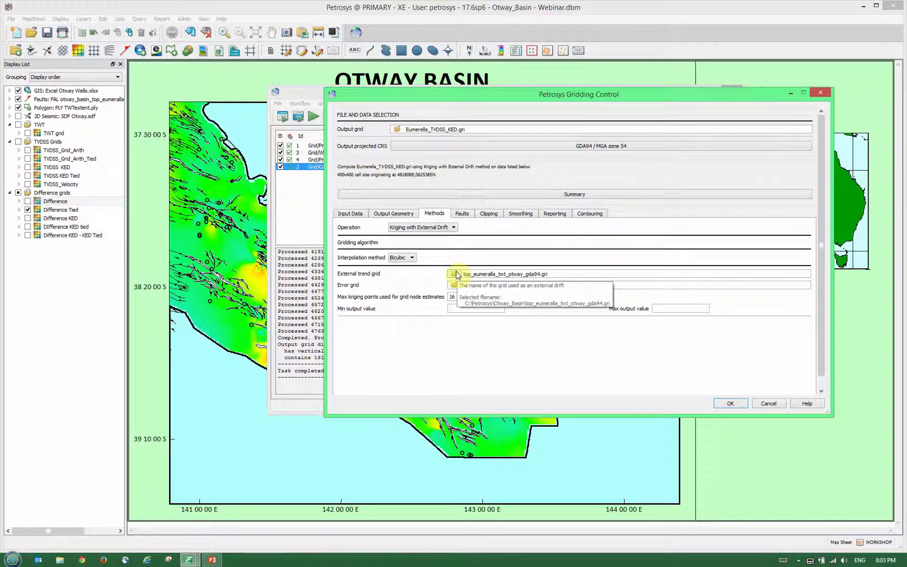
click(454, 285)
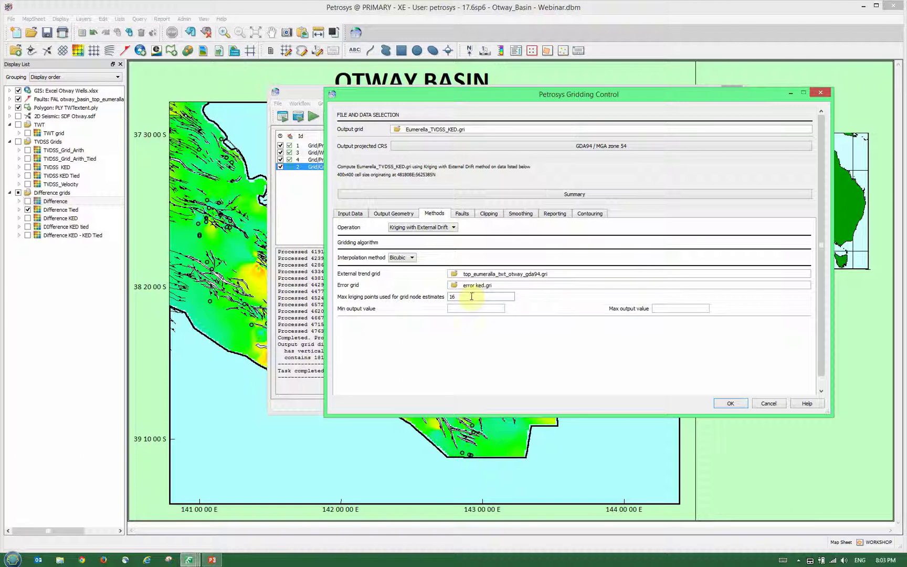
click(462, 214)
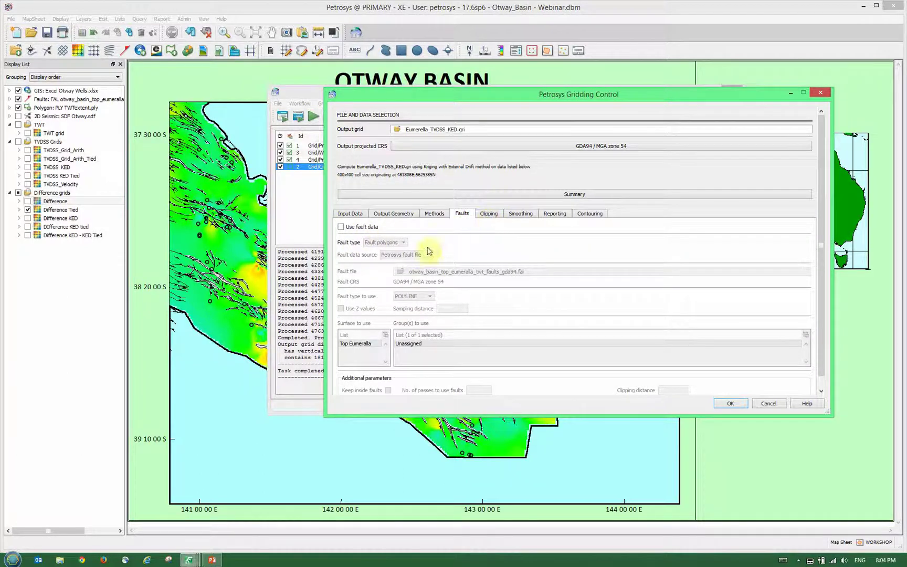
click(489, 217)
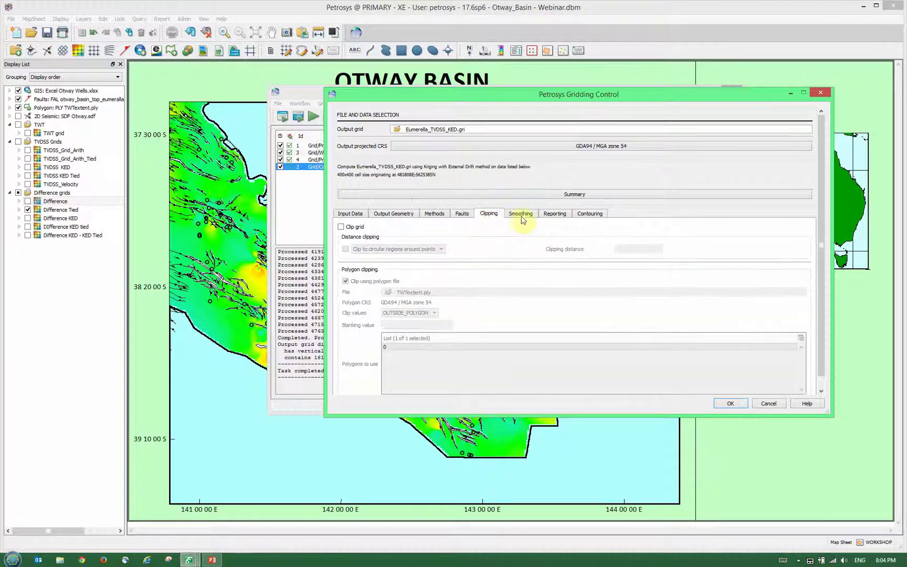
click(734, 405)
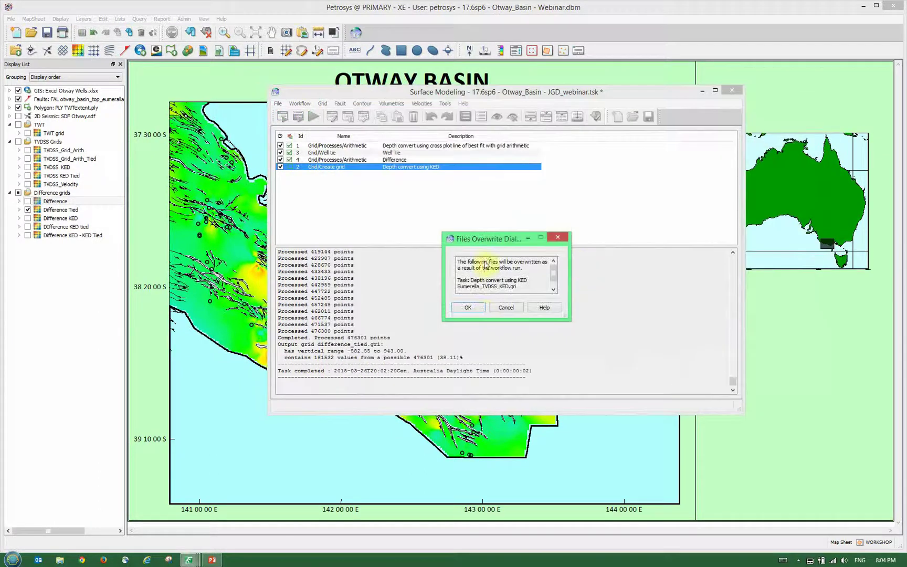
Run the KED task overwriting Eumerella_TVDSS_KED.gri, exclude the problem sample points, and examine the residual statistics and variogram map.
click(468, 308)
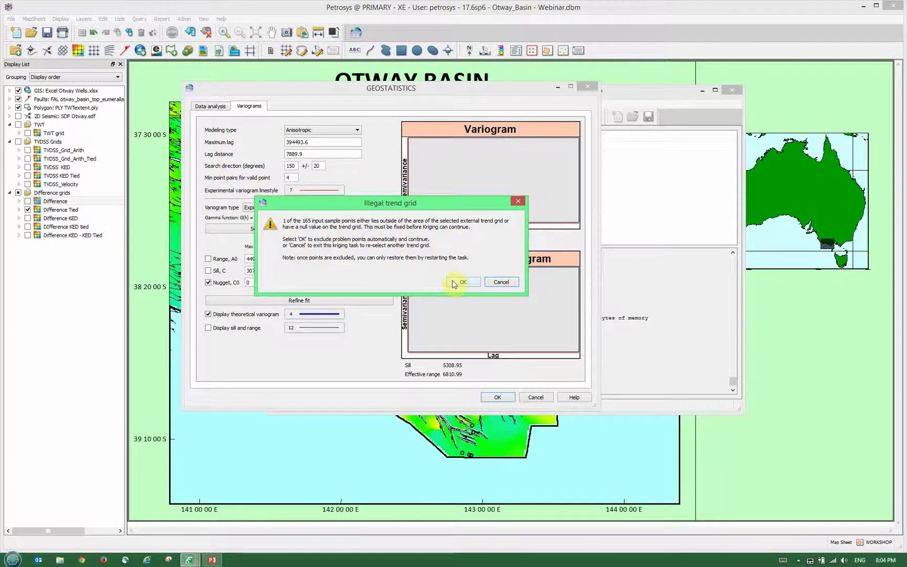
click(468, 283)
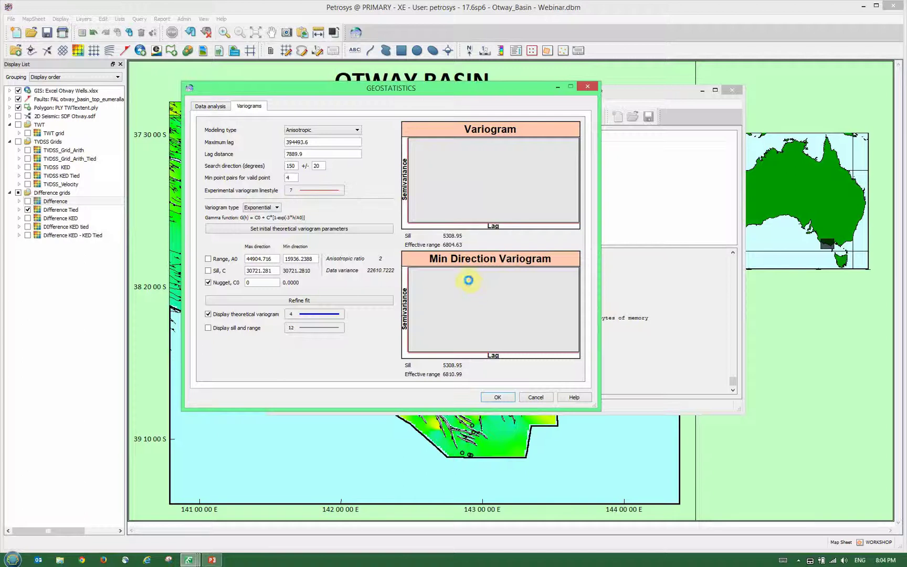
click(210, 108)
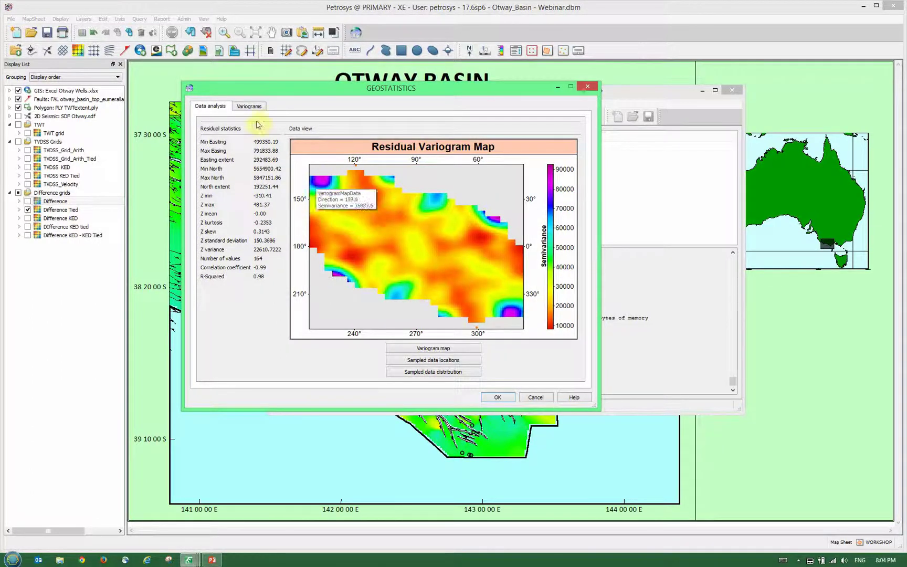
click(250, 107)
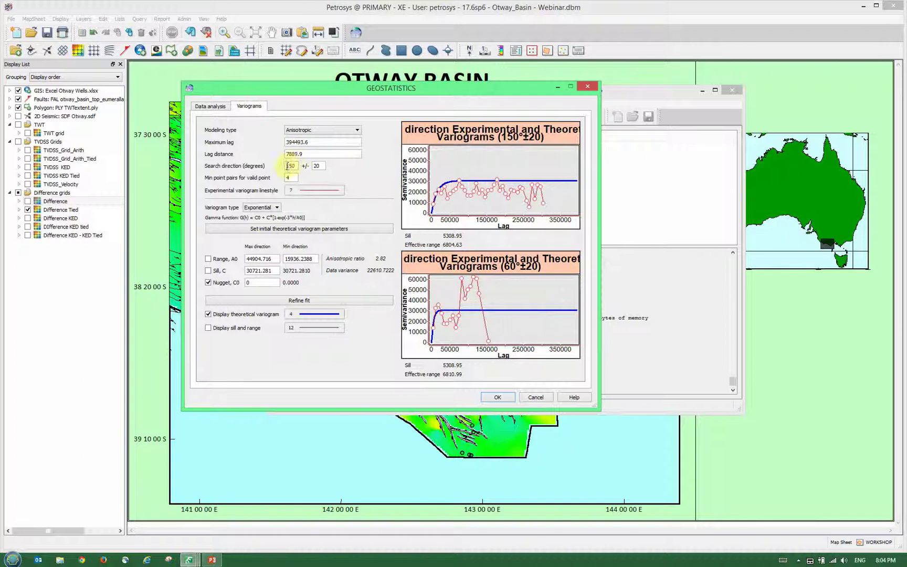
Set the initial theoretical variogram parameters, refine the anisotropic exponential fit, and cancel the kriging run.
double_click(317, 166)
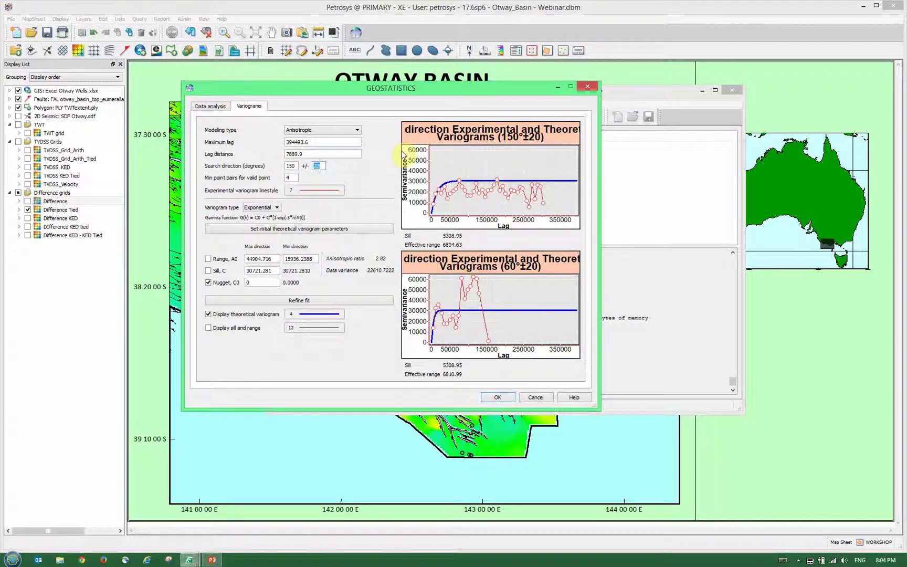
click(333, 130)
click(333, 131)
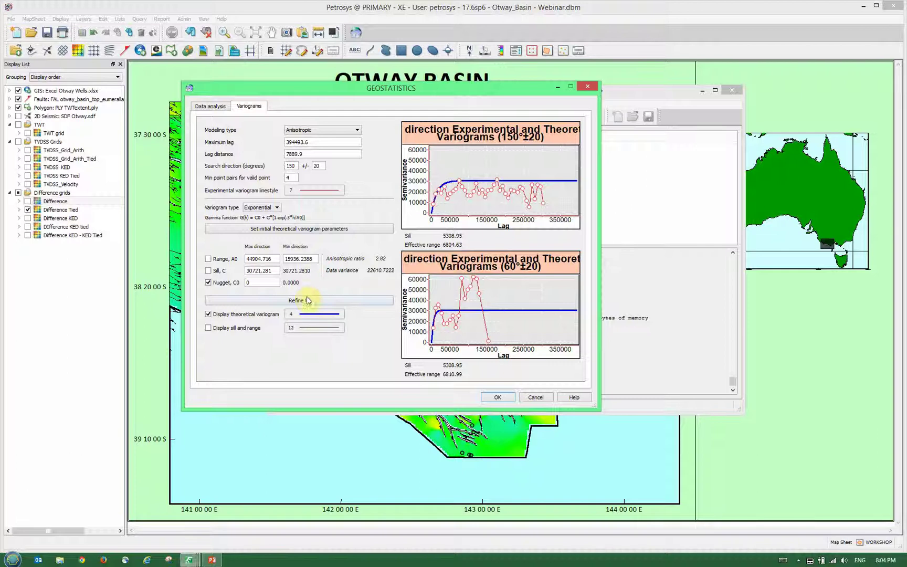
click(300, 229)
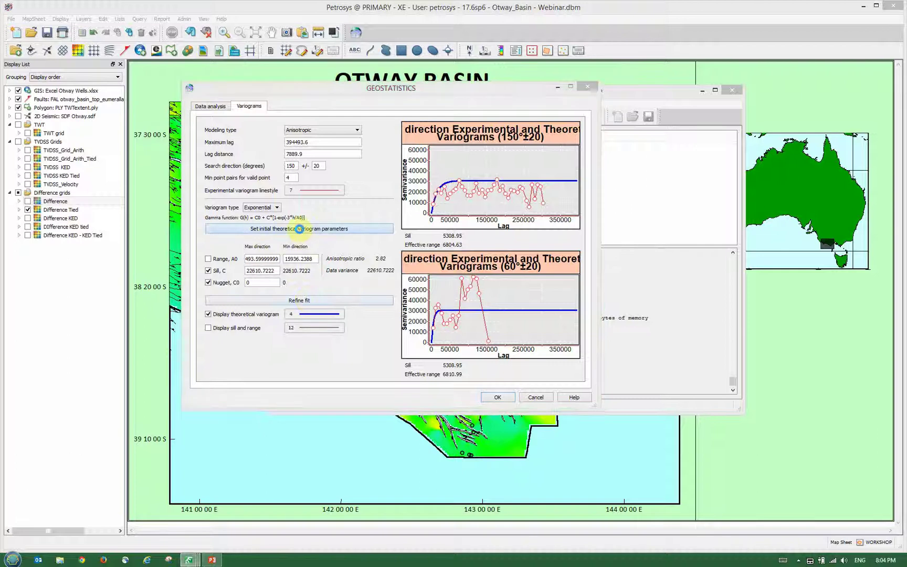
click(303, 301)
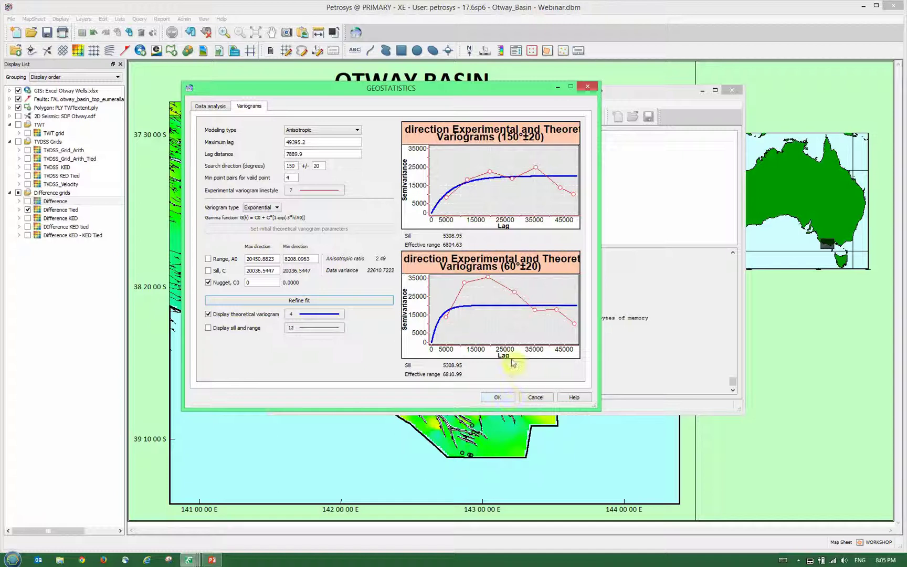
click(536, 398)
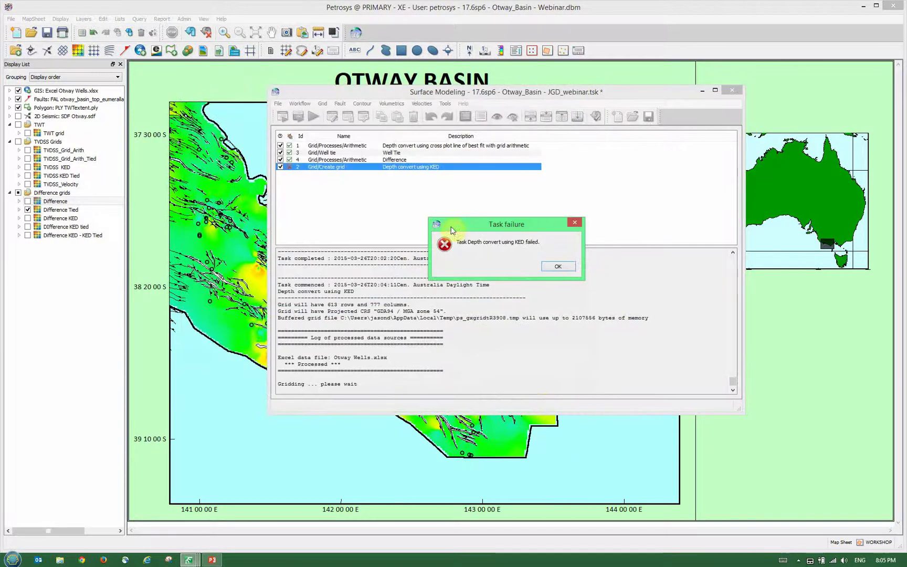
click(555, 268)
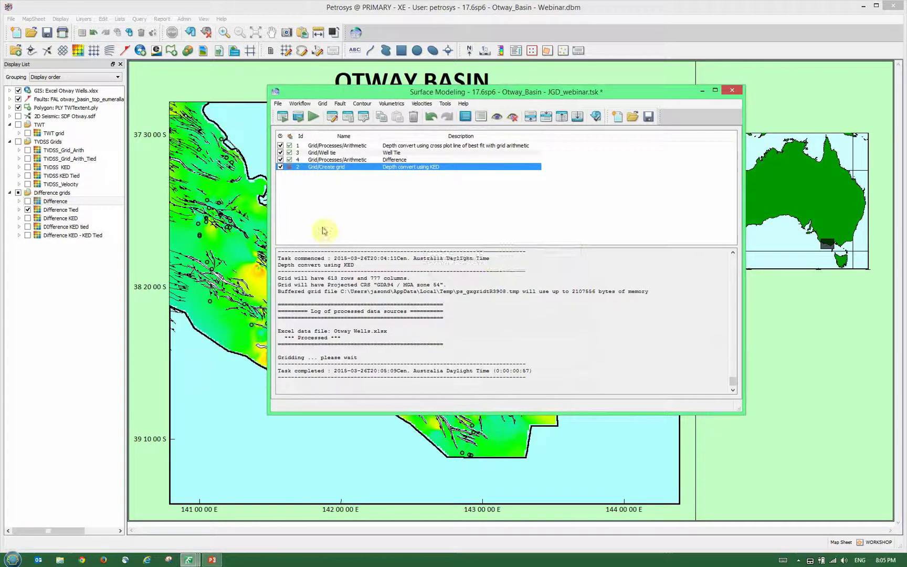
Display the TVDSS KED grid on the map in place of Difference Tied and redraw.
click(233, 416)
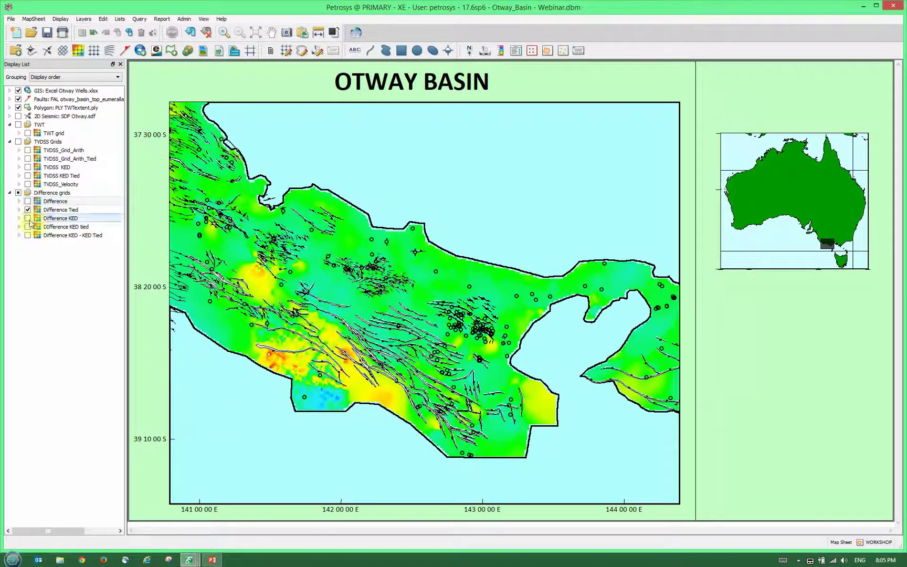
click(27, 167)
click(27, 210)
click(55, 201)
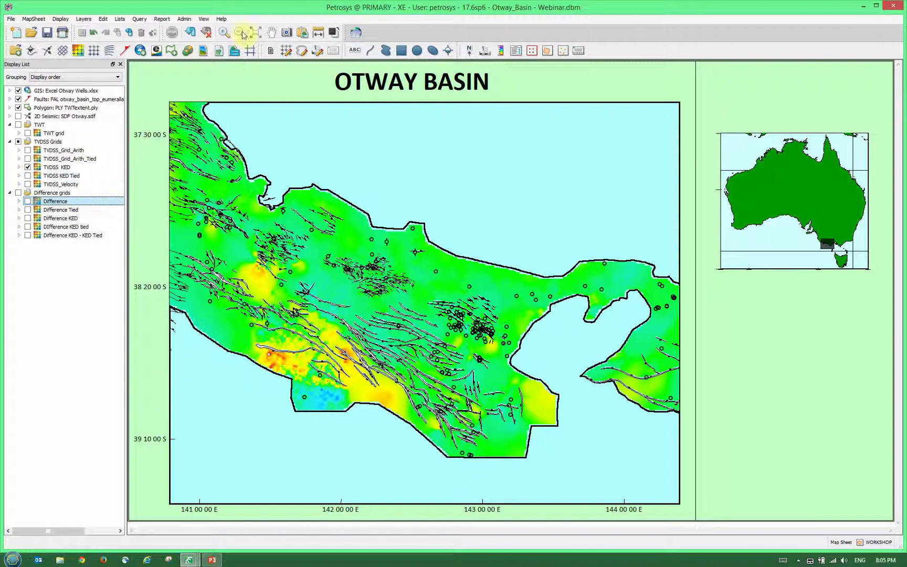
click(190, 32)
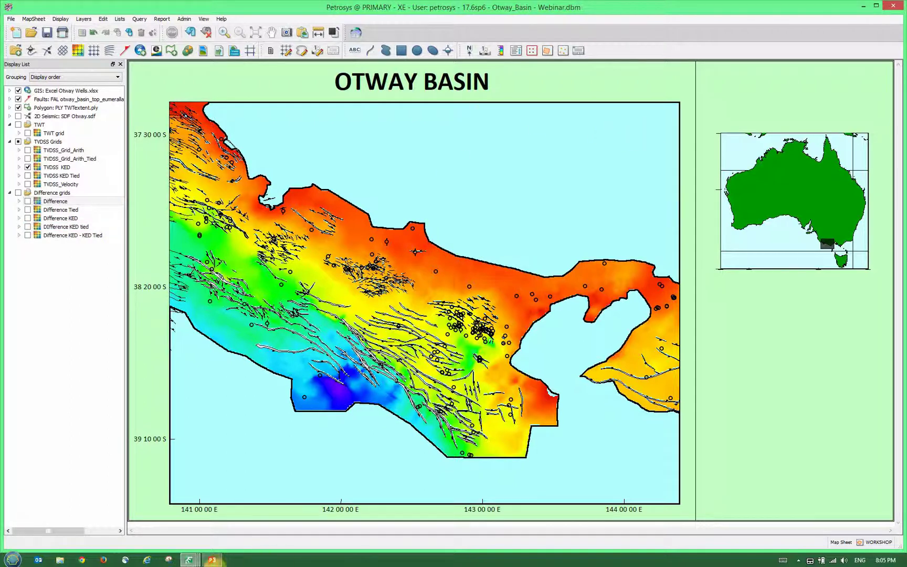
Switch to PowerPoint and present the Final Maps slide, revealing the well tied grid arithmetic map beside the grid arithmetic map.
click(210, 561)
click(151, 504)
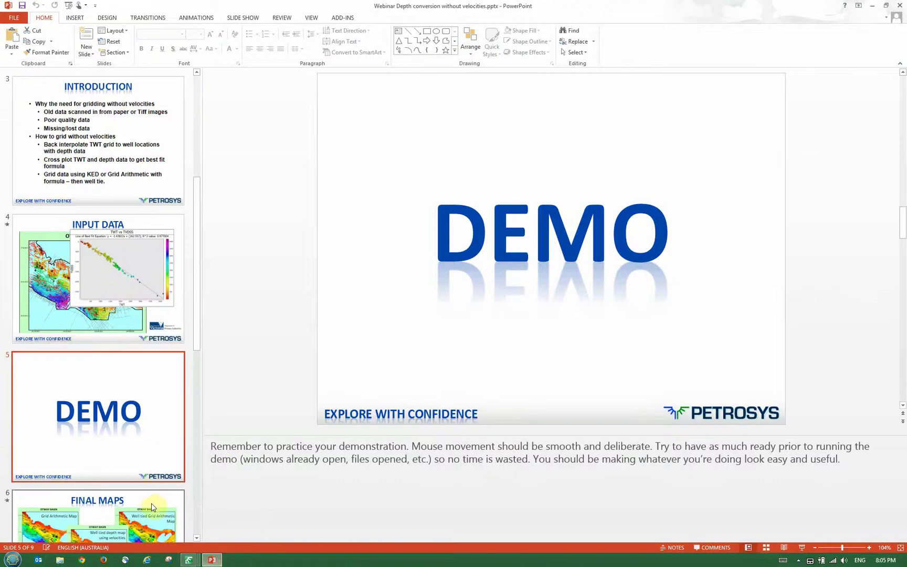
click(804, 547)
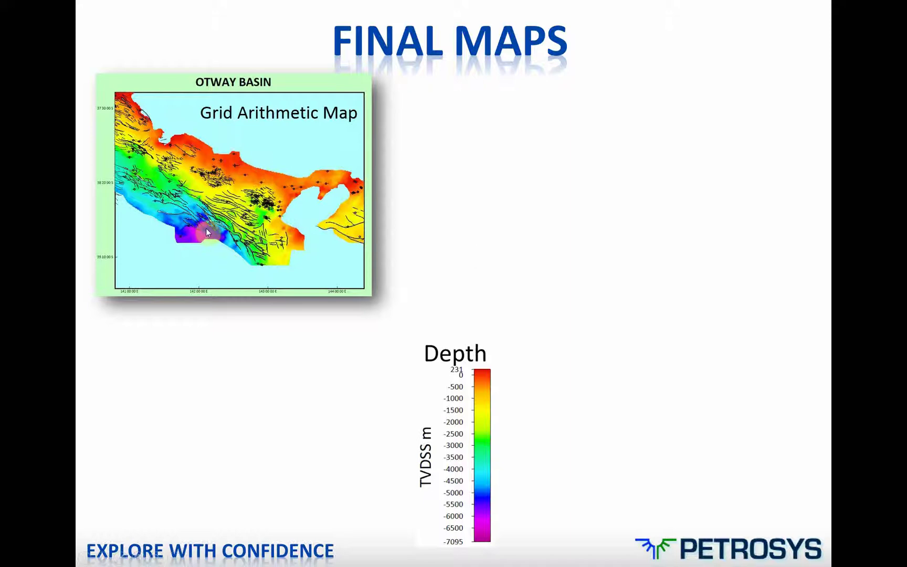
click(282, 248)
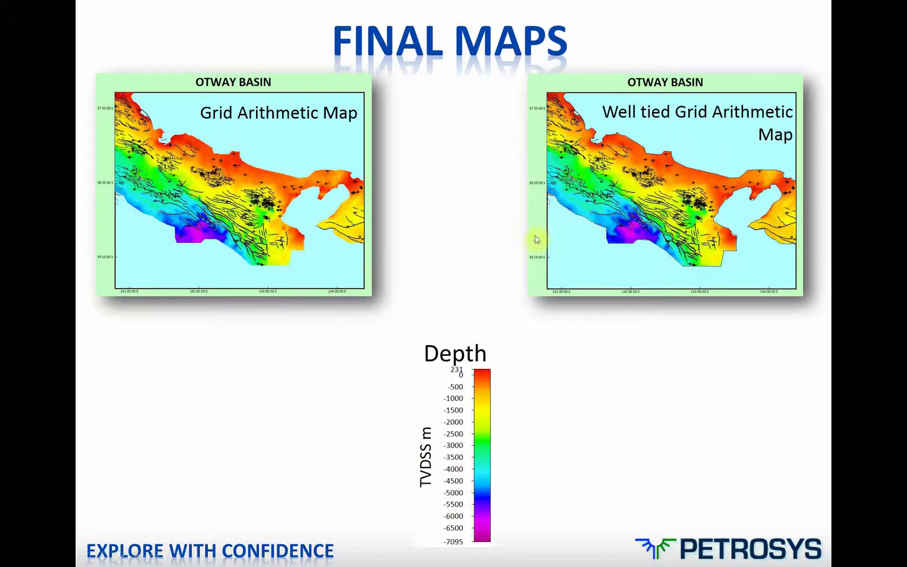